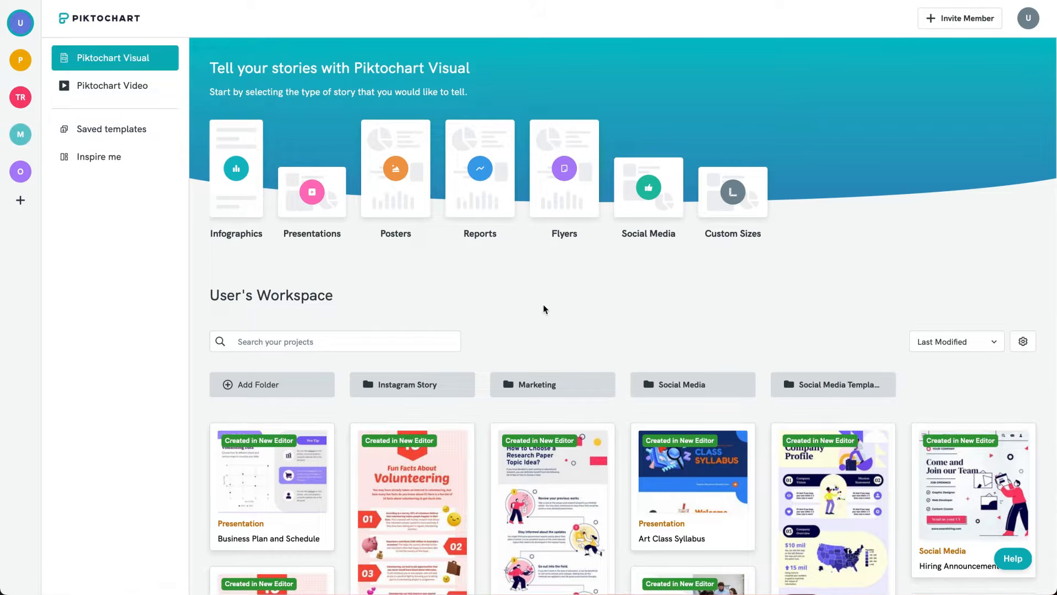
# Add a folder named Visual to the workspace
pyautogui.click(1035, 25)
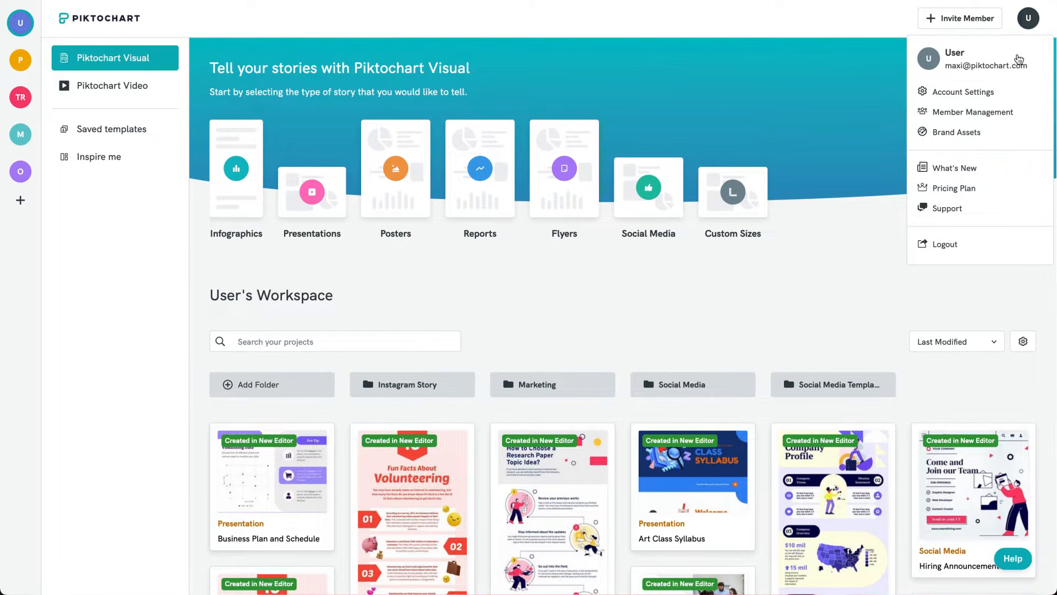
pyautogui.click(281, 391)
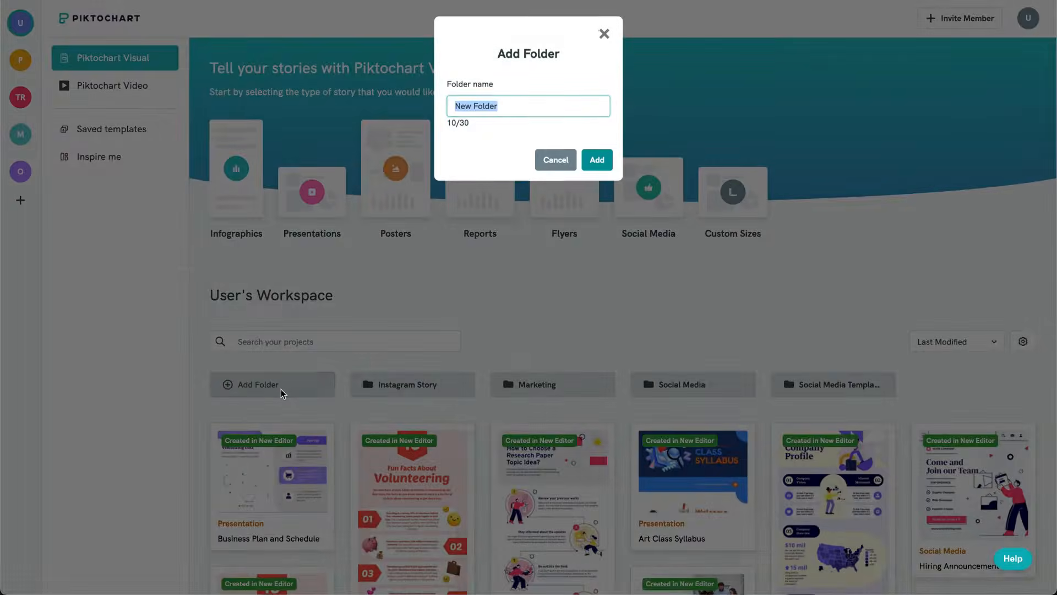
pyautogui.press('Return')
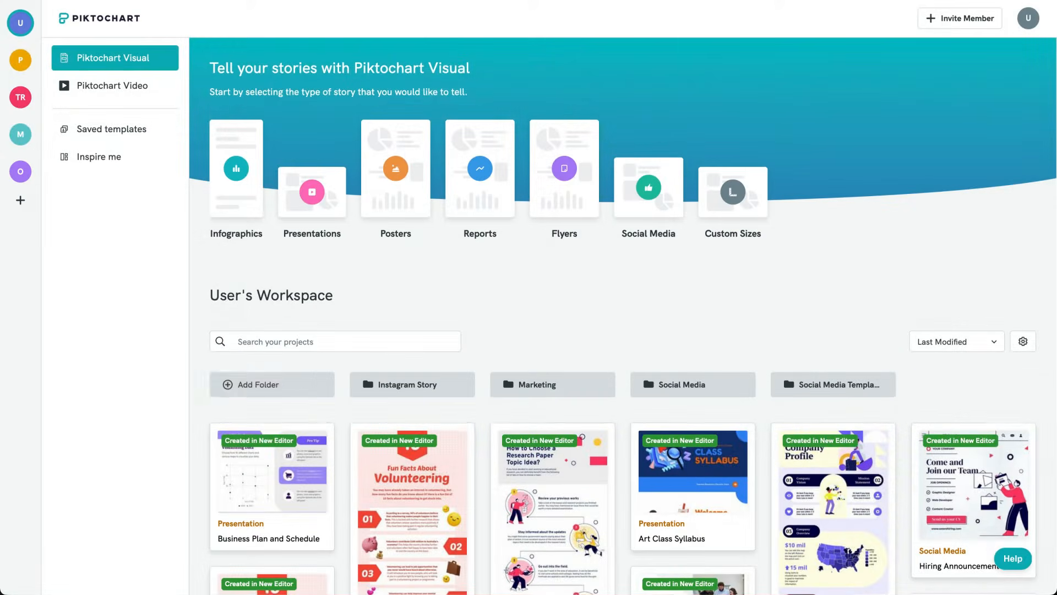
# View the Piktochart Video dashboard and return to Piktochart Visual
pyautogui.click(138, 83)
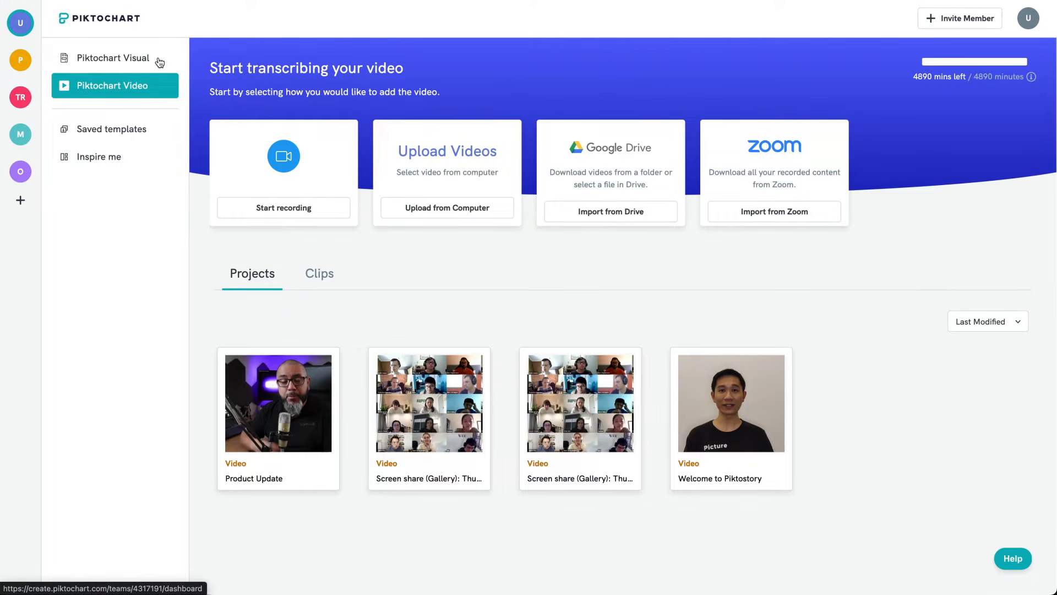
pyautogui.click(132, 61)
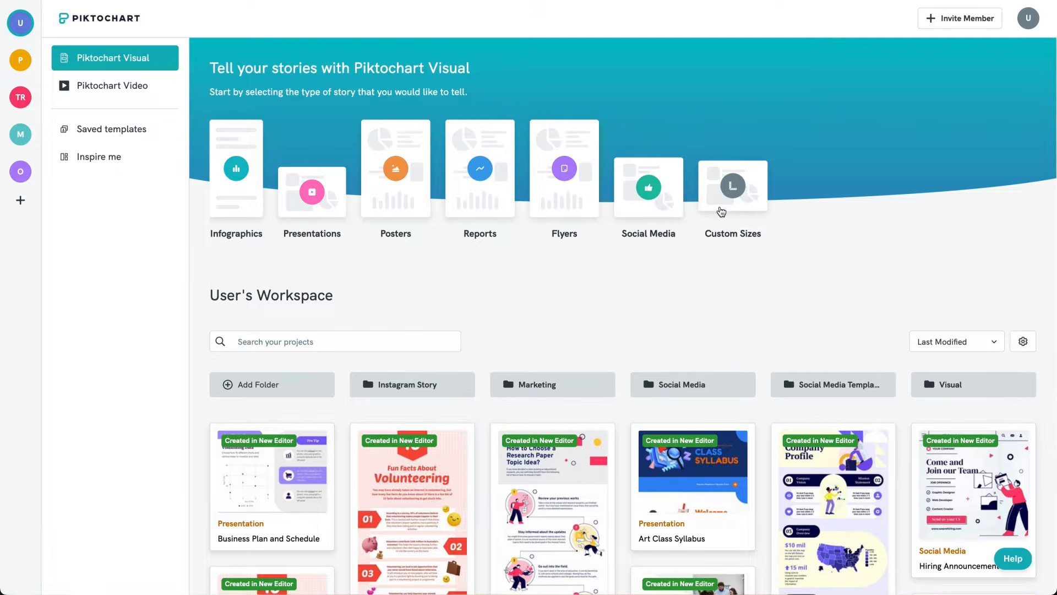
# Open the infographic template gallery and browse it for a company newsletter template
pyautogui.click(228, 154)
pyautogui.scroll(-5, 460, 259)
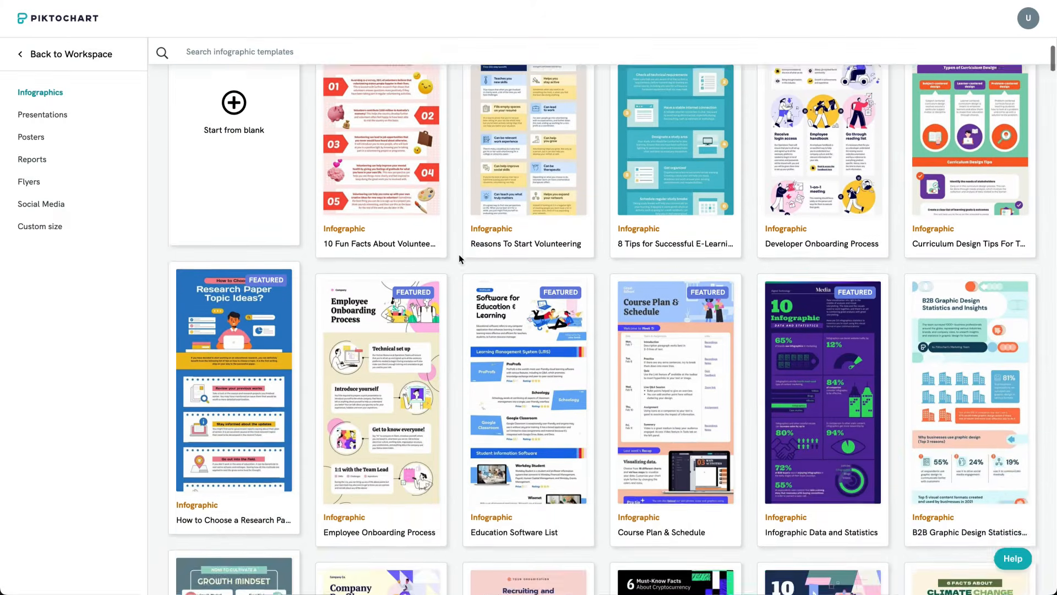
pyautogui.scroll(-7, 460, 259)
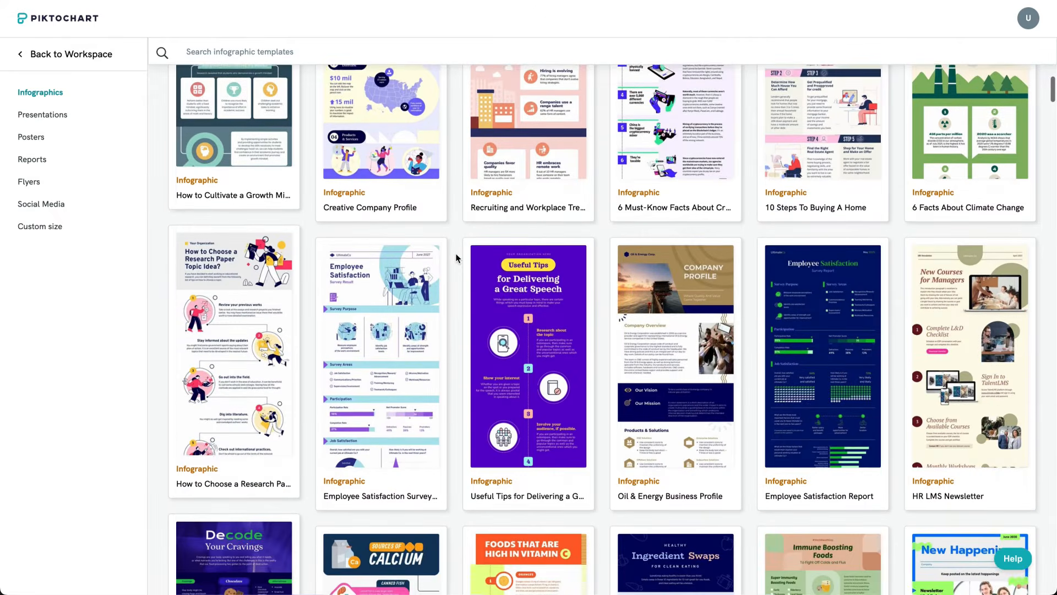
pyautogui.scroll(-4, 455, 257)
# Preview the Company Newsletter Highlights template down to its footer and open it for editing
pyautogui.moveTo(1009, 437)
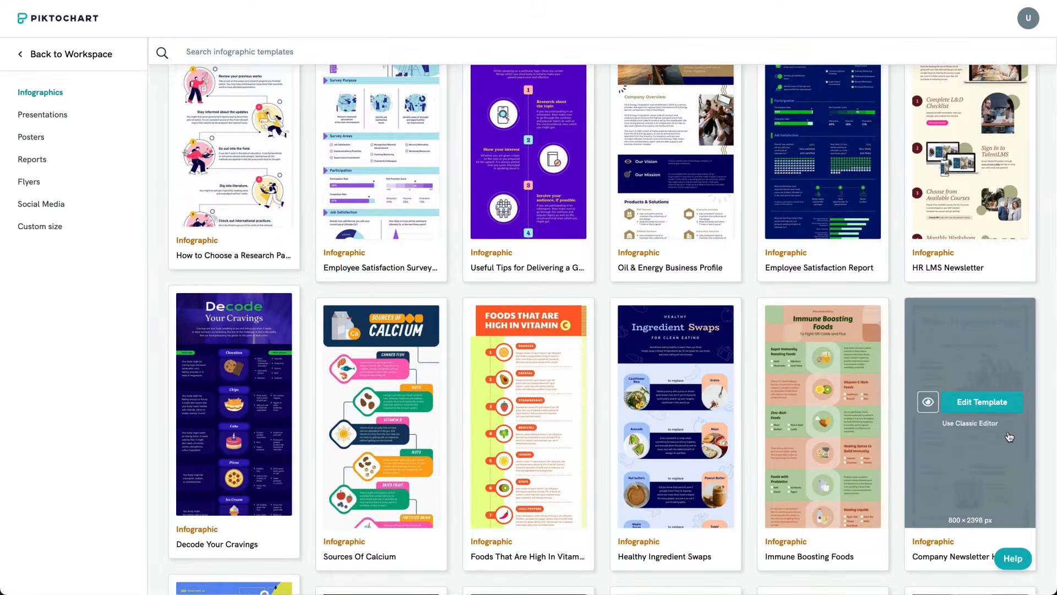
pyautogui.click(927, 402)
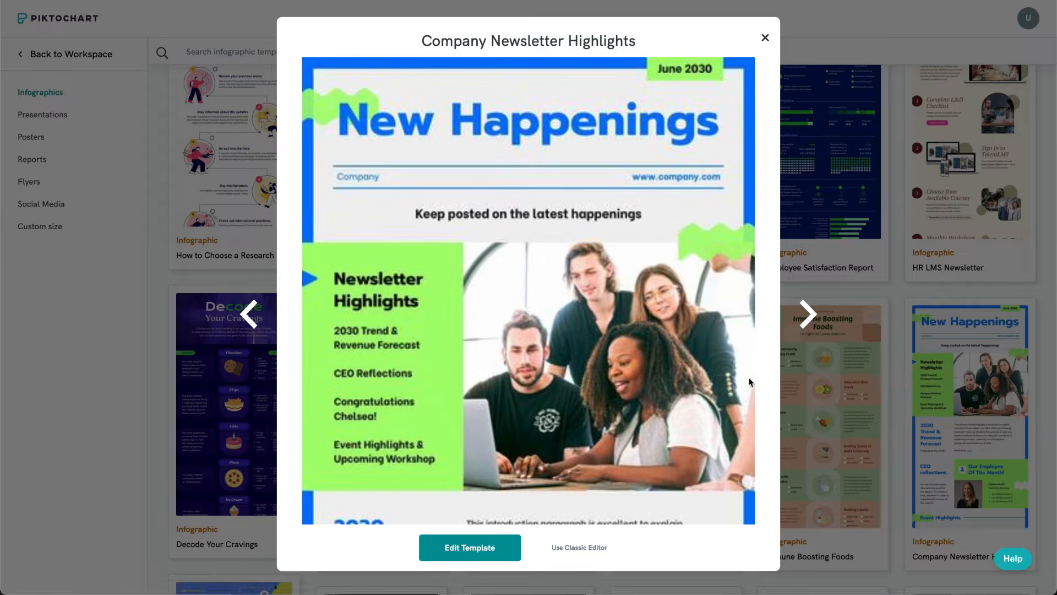
pyautogui.scroll(-15, 636, 355)
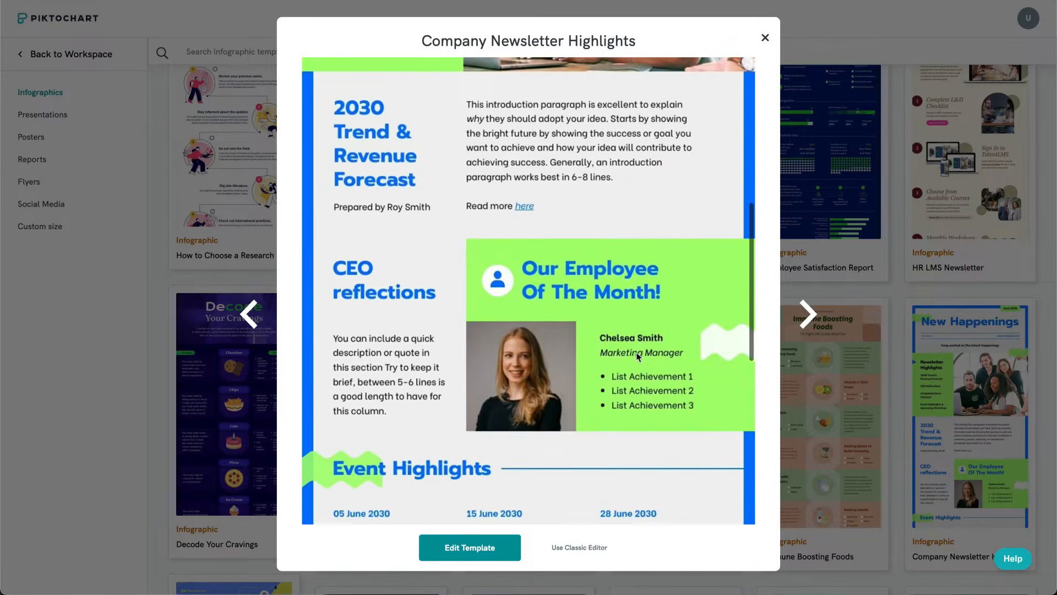
pyautogui.scroll(-6, 636, 355)
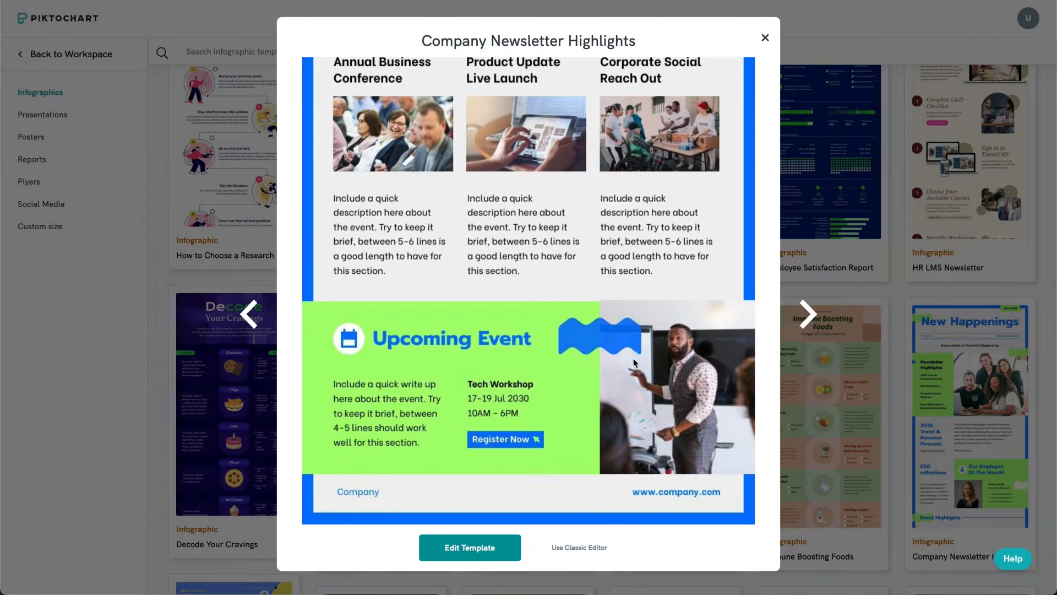
pyautogui.click(453, 546)
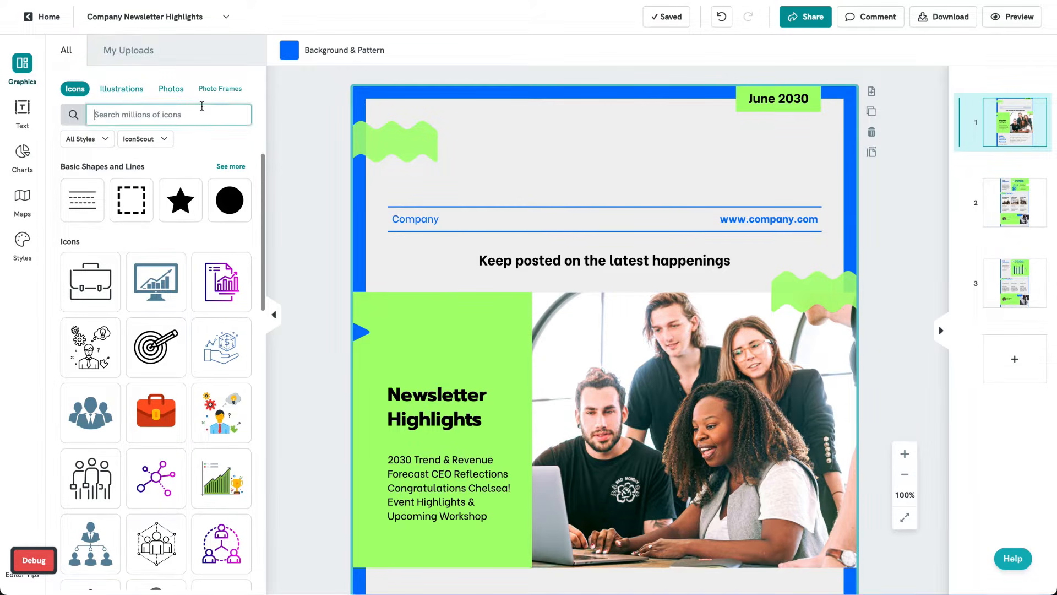
# Search the icons for "flag" and place the solid waving flag above the Newsletter Highlights heading at about 82 × 82
pyautogui.write('flag')
pyautogui.press('Return')
pyautogui.moveTo(156, 198); pyautogui.dragTo(437, 362)
pyautogui.click(452, 377)
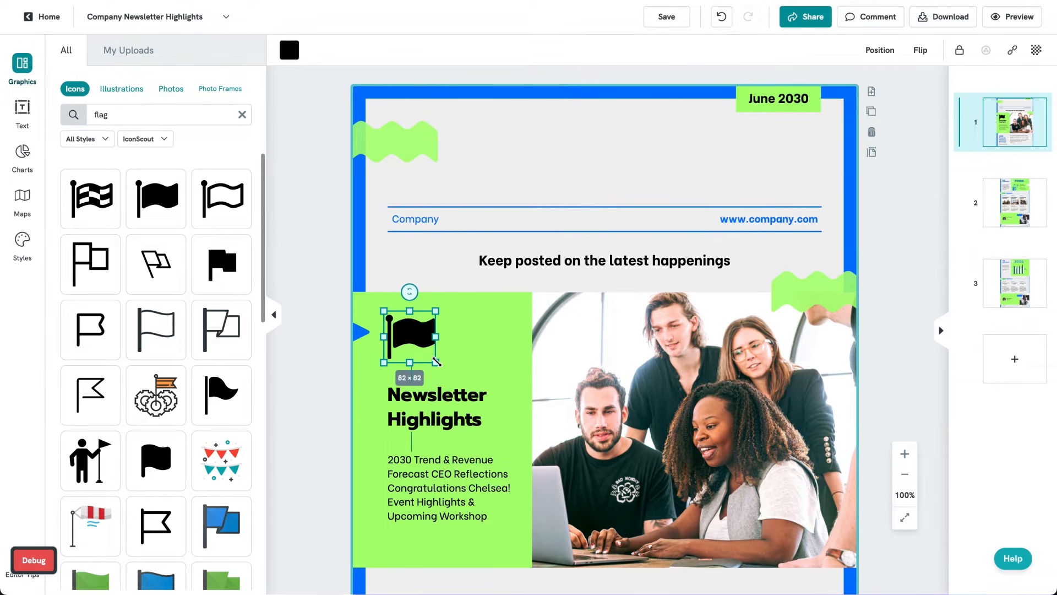
# Recolor the flag icon with the blue #0075FF from the original color scheme
pyautogui.click(299, 49)
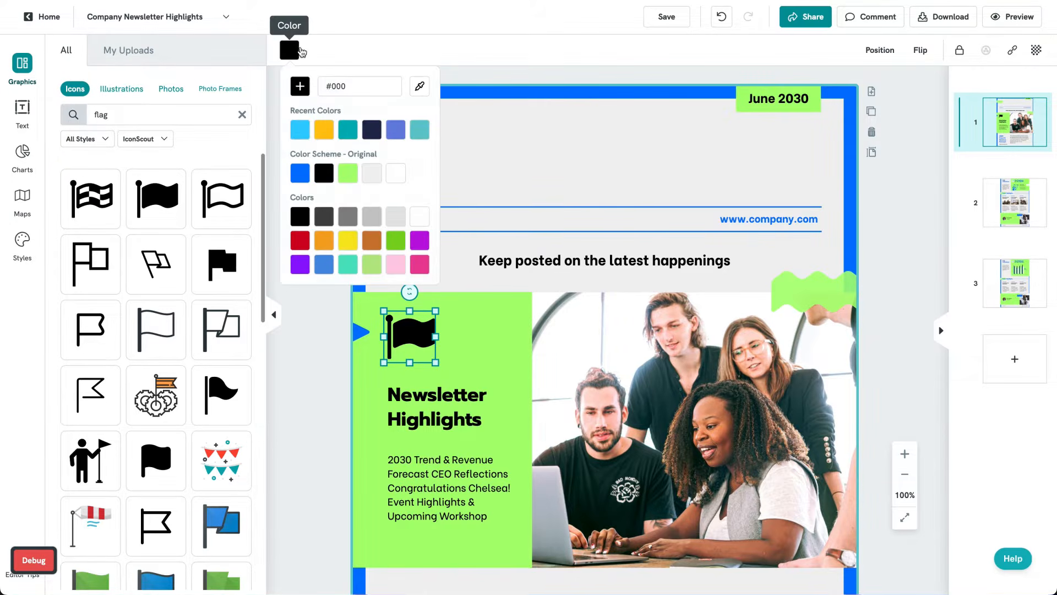
pyautogui.click(310, 176)
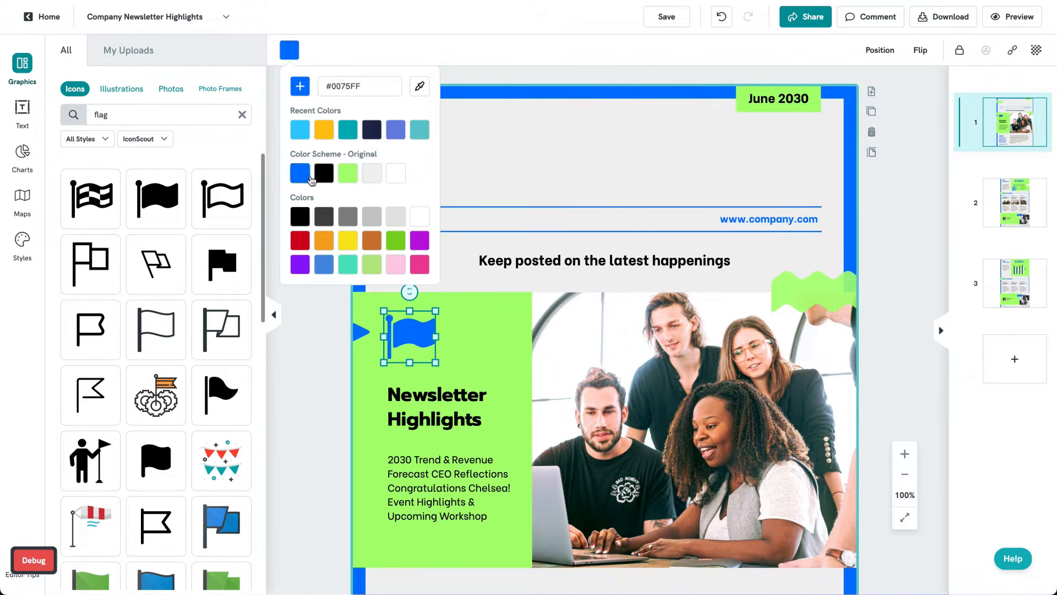
pyautogui.click(312, 292)
# Replace the three Event Highlights pictures with the stock photos of the tropical island, the purple sunset lake and the autumn trees
pyautogui.click(180, 91)
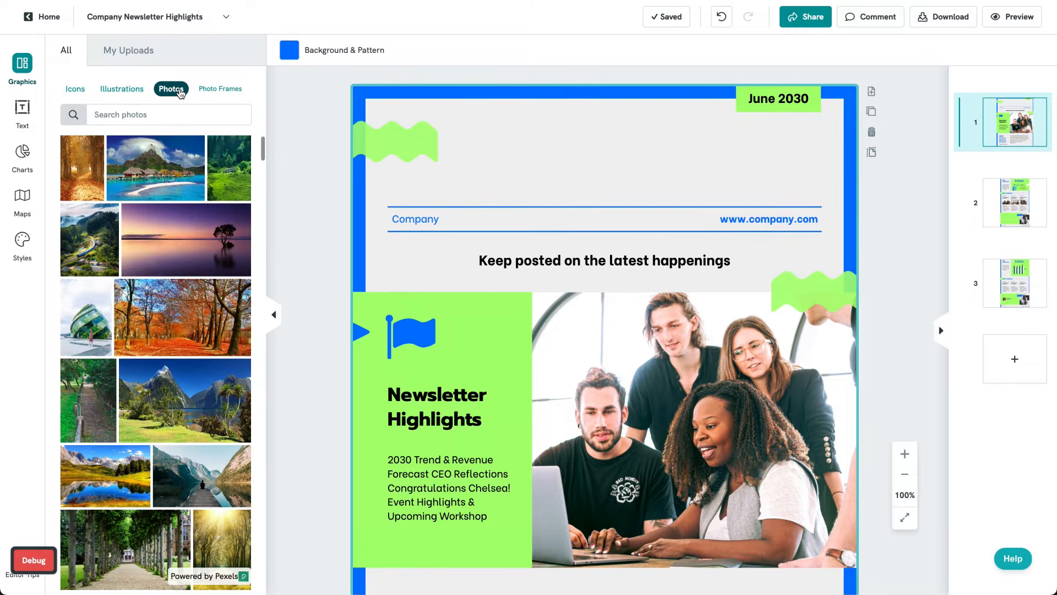
pyautogui.scroll(-12, 305, 182)
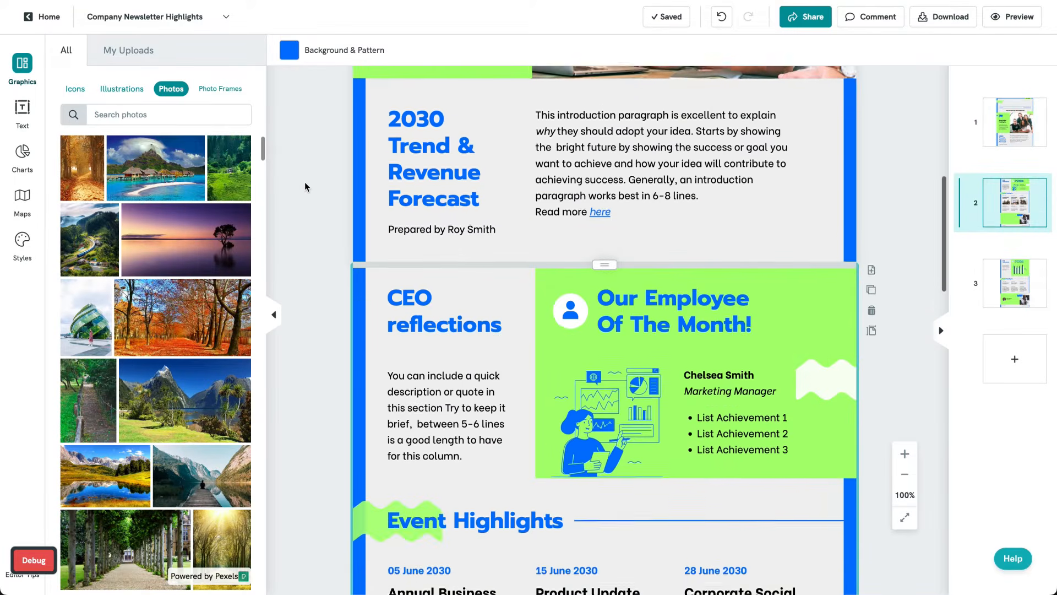
pyautogui.scroll(-2, 305, 182)
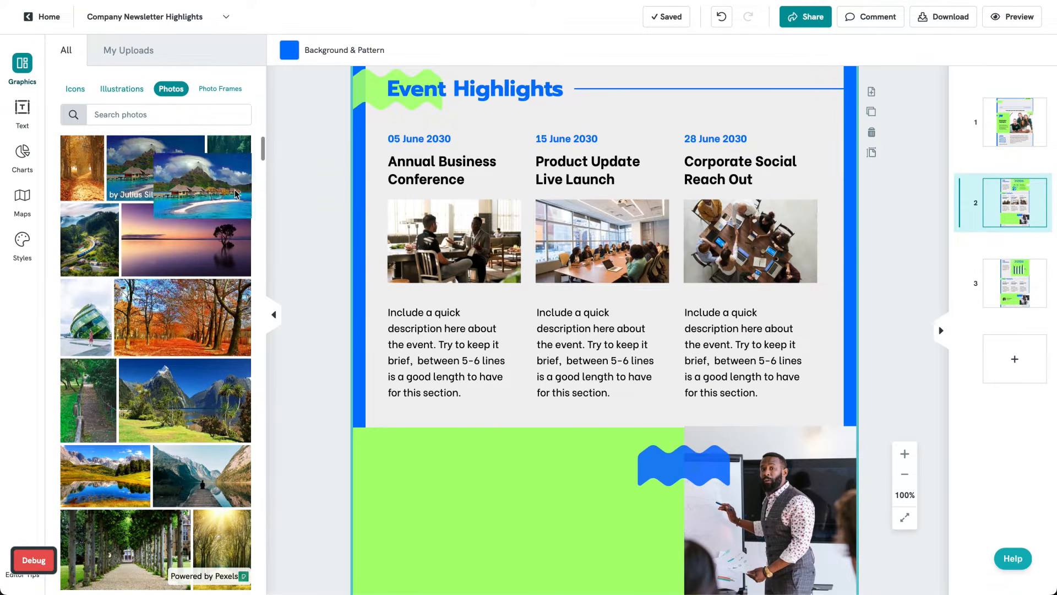
pyautogui.moveTo(157, 170); pyautogui.dragTo(400, 223)
pyautogui.moveTo(186, 240); pyautogui.dragTo(572, 241)
pyautogui.moveTo(181, 317); pyautogui.dragTo(730, 241)
# Place the profile photo frame with the name and Founder and CEO caption in the empty green band of page 2
pyautogui.scroll(-3, 319, 246)
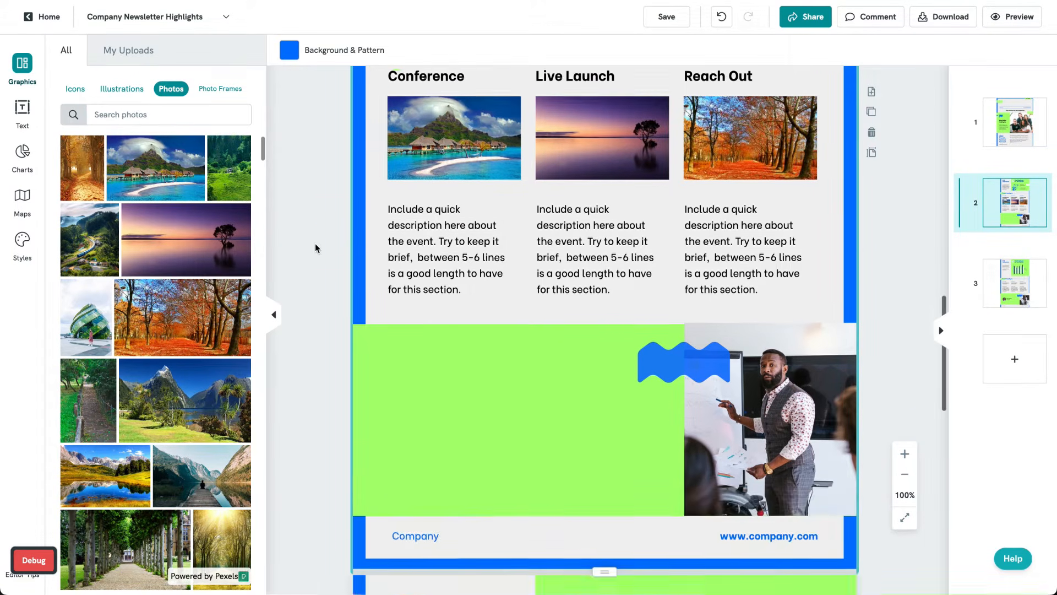
pyautogui.click(232, 95)
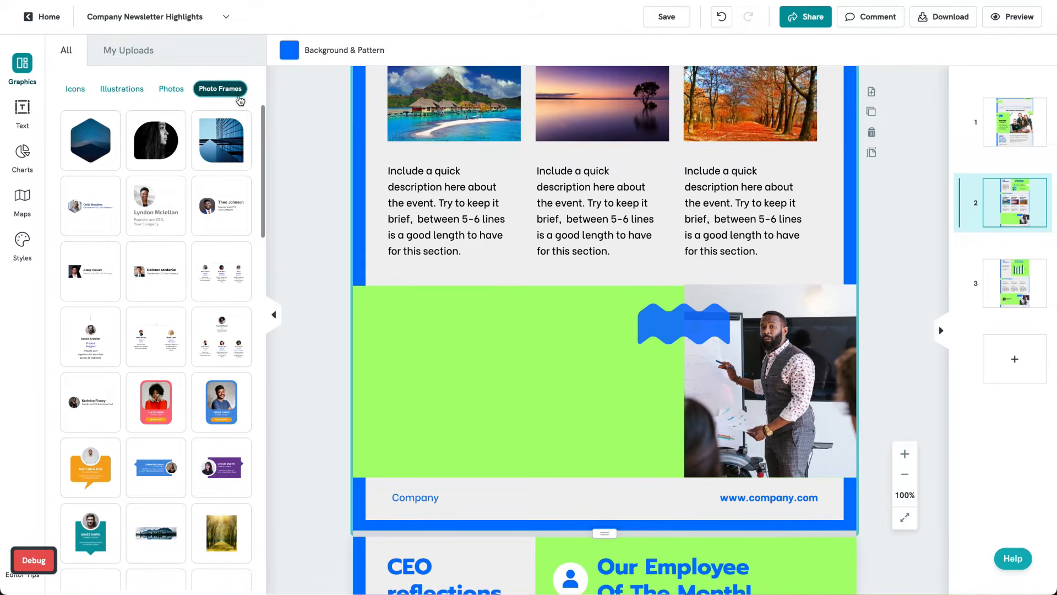
pyautogui.moveTo(232, 205); pyautogui.dragTo(484, 387)
pyautogui.click(488, 382)
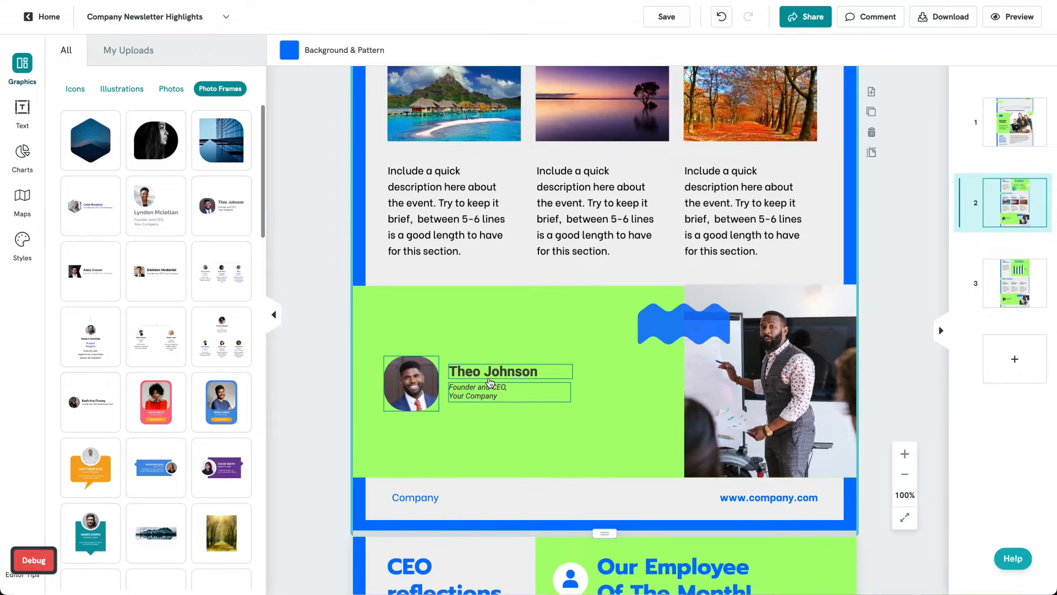
# Set the font of the profile frame's name and job title to Be Vietnam
pyautogui.click(490, 379)
pyautogui.doubleClick(490, 379)
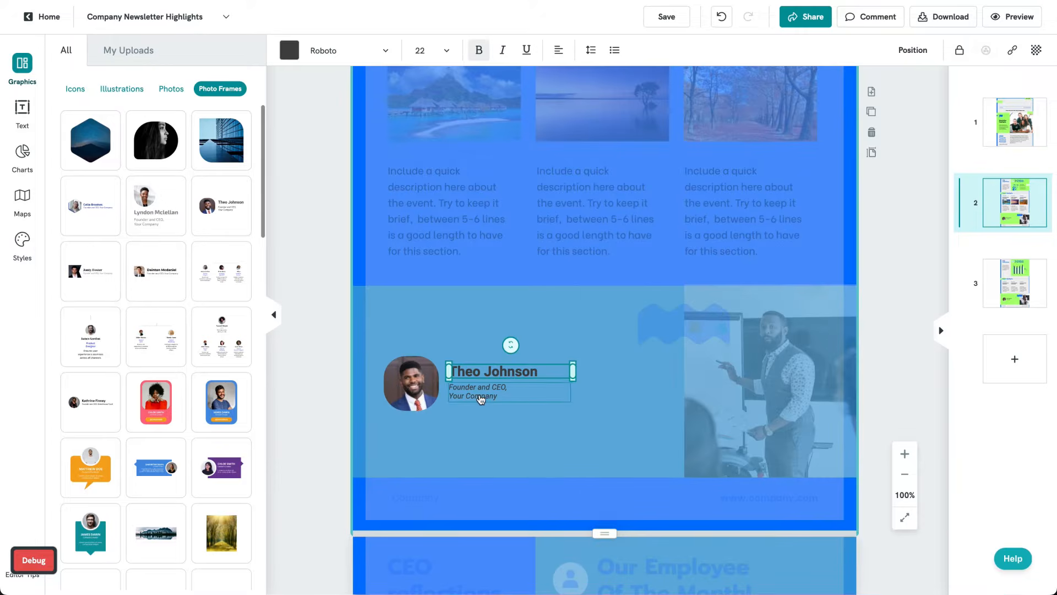
pyautogui.click(480, 399)
pyautogui.click(375, 48)
pyautogui.write('v')
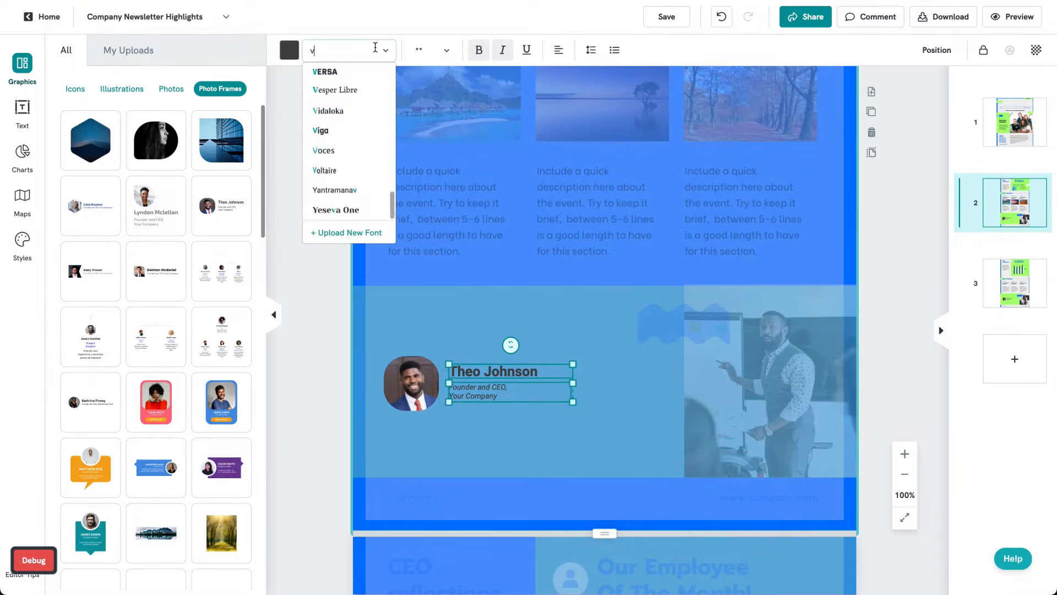
pyautogui.write('iet')
pyautogui.click(348, 89)
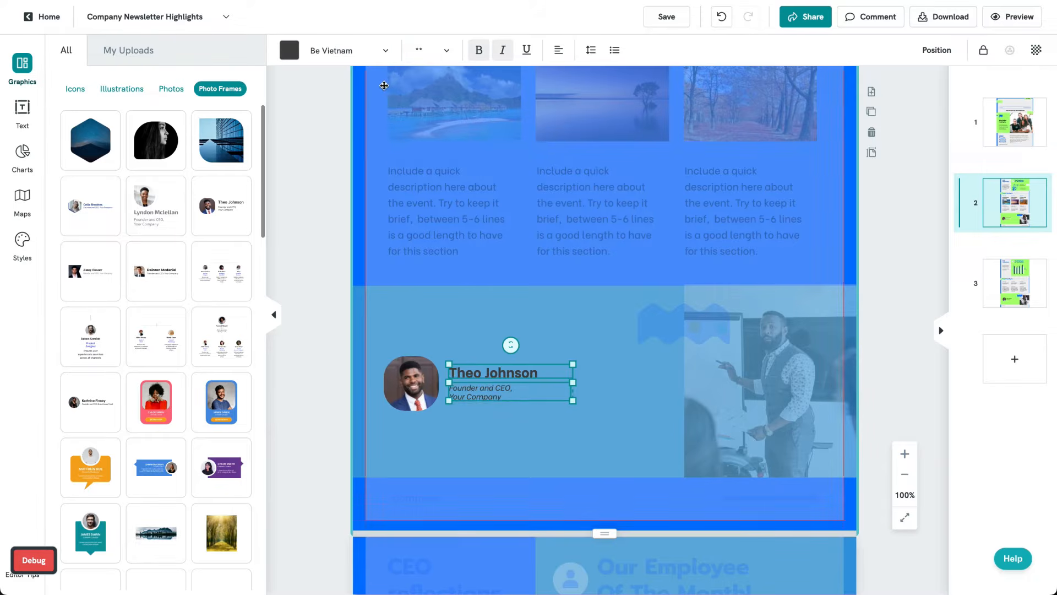
pyautogui.click(331, 145)
# Change page 2's background to black from the original color scheme
pyautogui.click(289, 50)
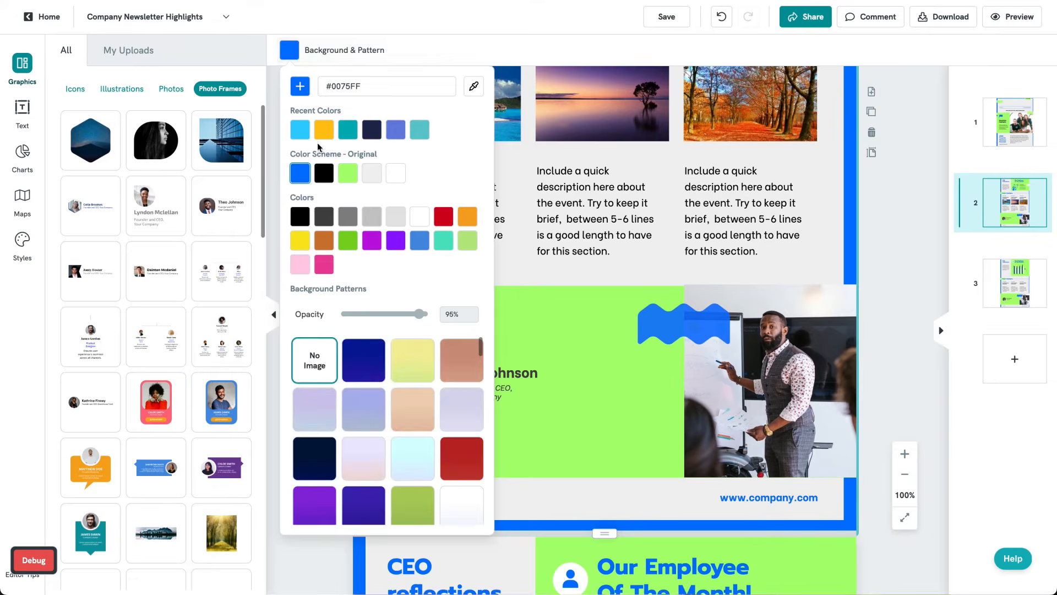
pyautogui.click(325, 173)
pyautogui.click(277, 140)
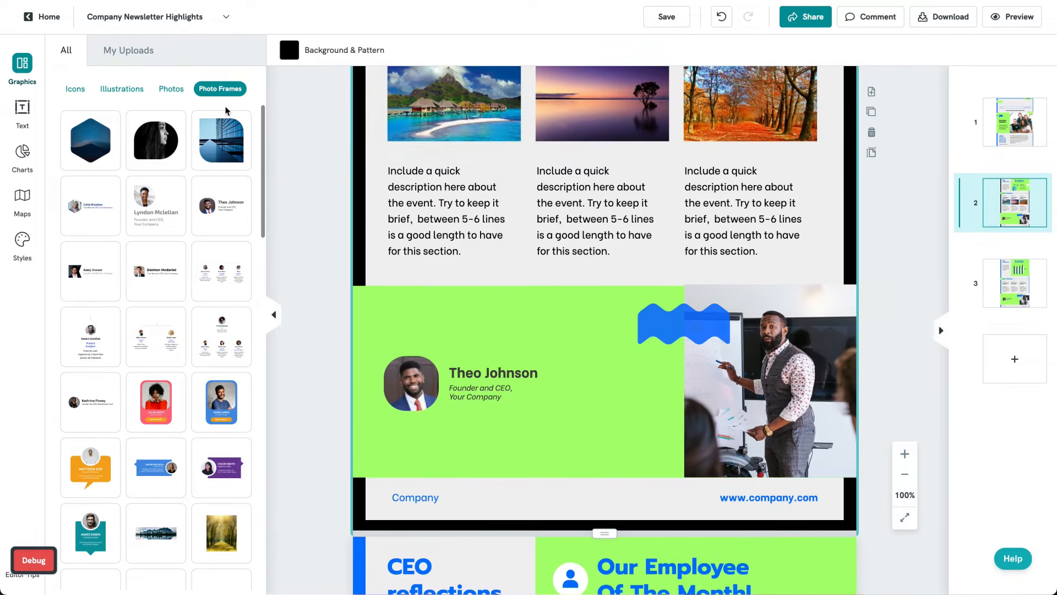
# Add a Display text above the company line on page 1 reading "New Happenings"
pyautogui.click(37, 107)
pyautogui.scroll(6, 317, 181)
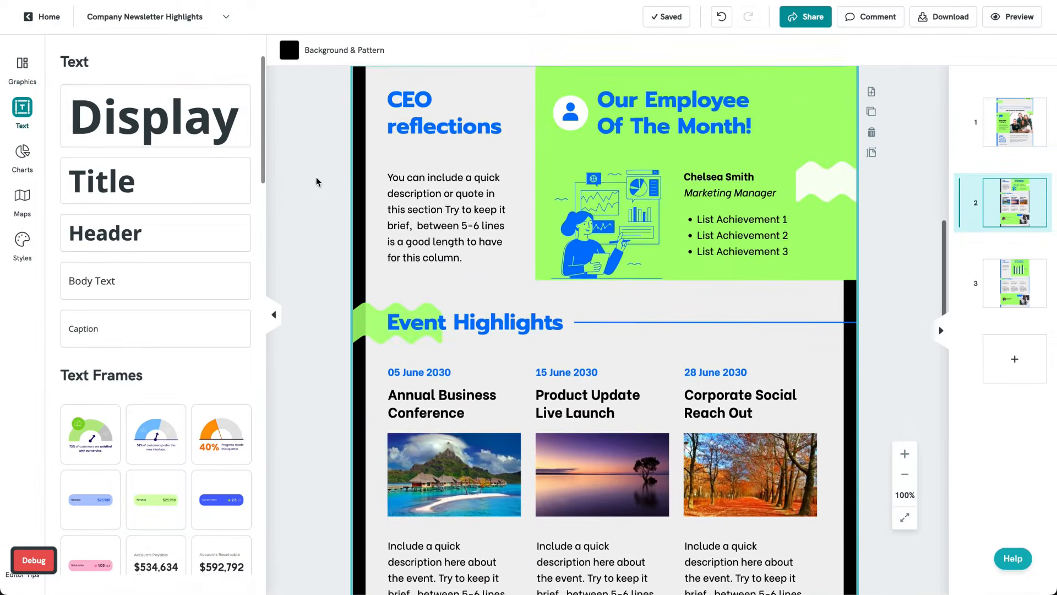
pyautogui.scroll(5, 316, 180)
pyautogui.moveTo(201, 115); pyautogui.dragTo(624, 169)
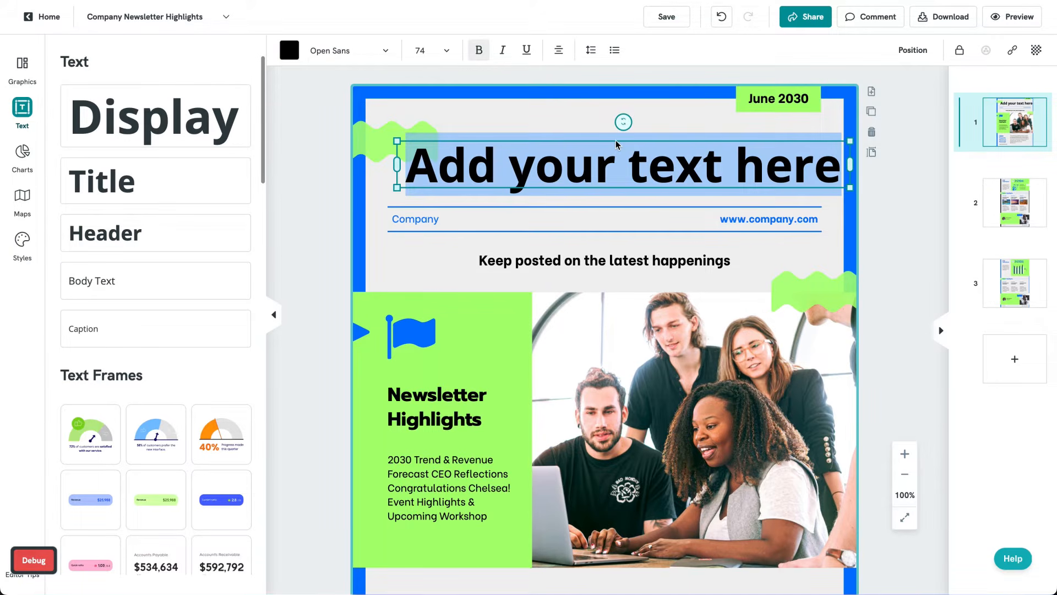
pyautogui.write('New Happenings')
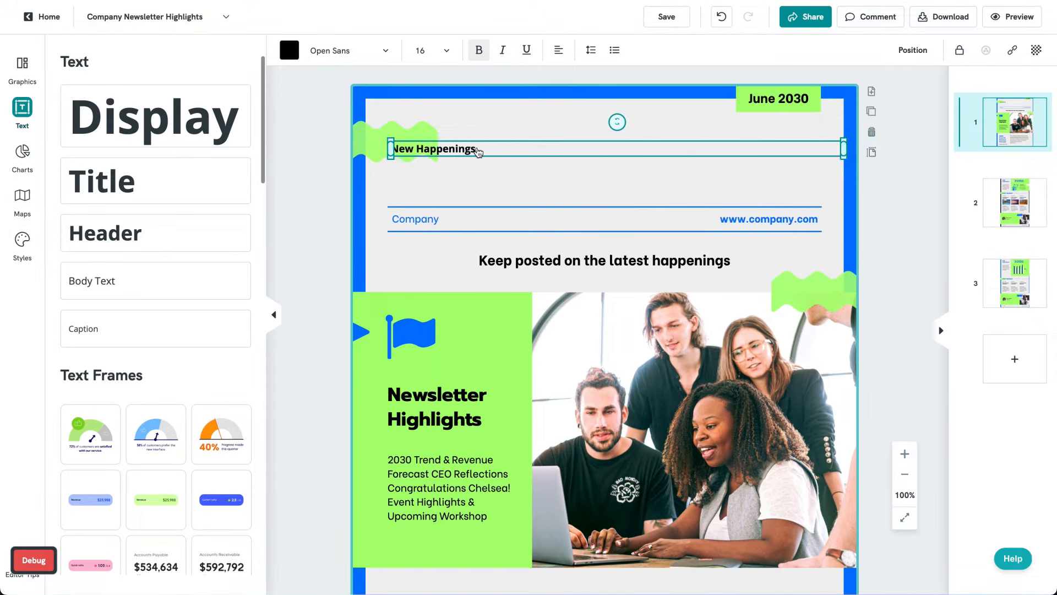
# Center the New Happenings title and color it blue #0075FF
pyautogui.click(558, 50)
pyautogui.click(545, 86)
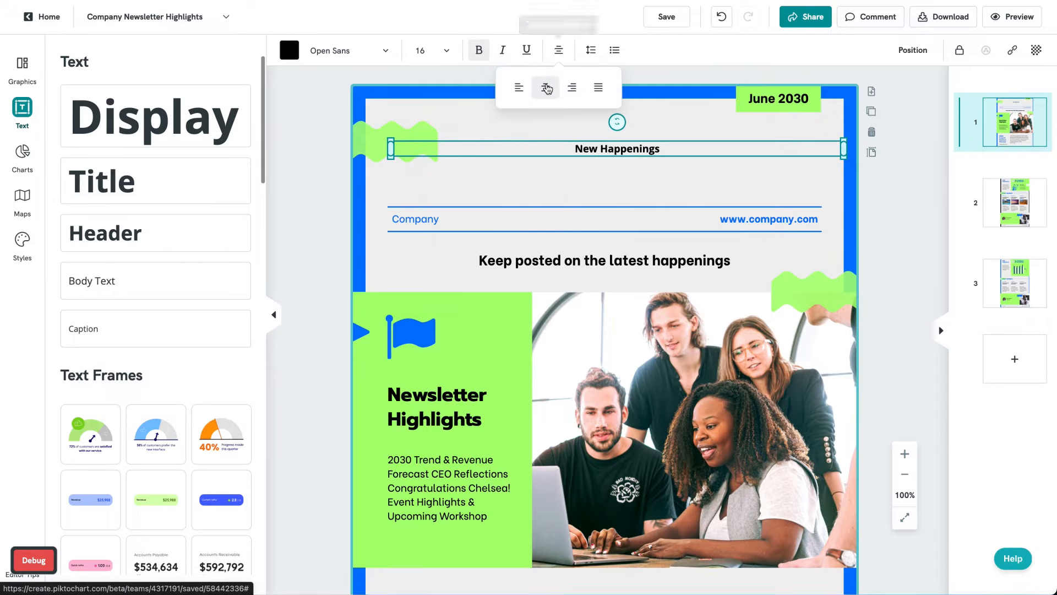
pyautogui.click(289, 50)
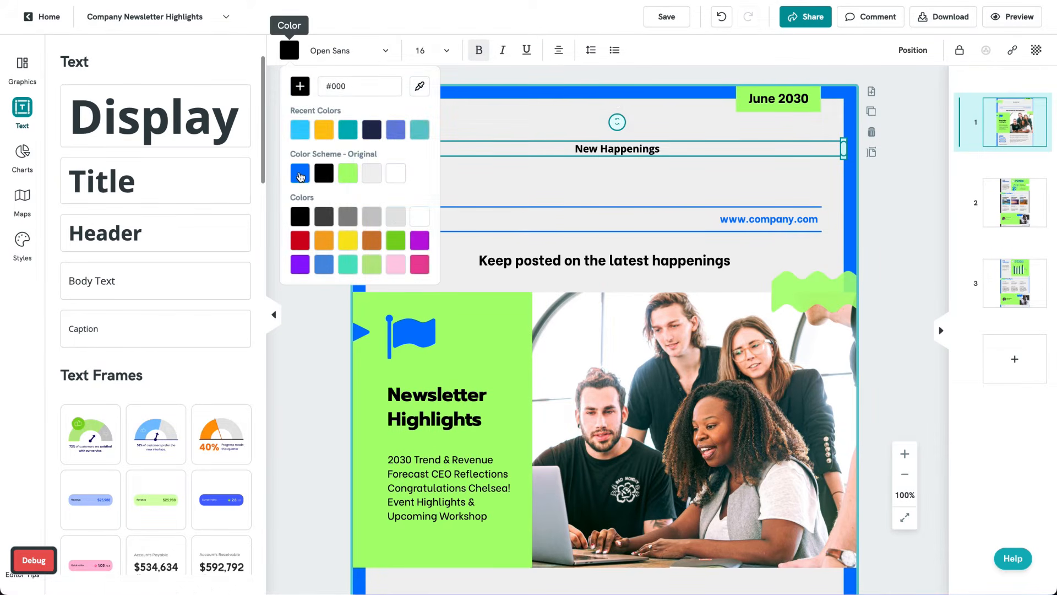
pyautogui.click(300, 173)
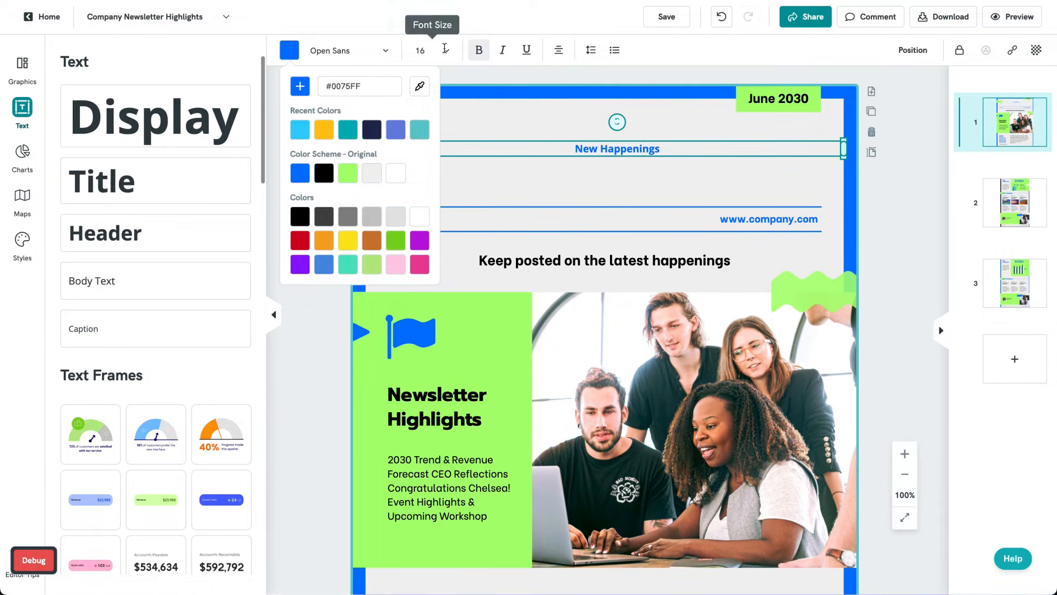
# Set the New Happenings title to font size 80 and the Prompt font
pyautogui.click(425, 50)
pyautogui.write('80')
pyautogui.press('Return')
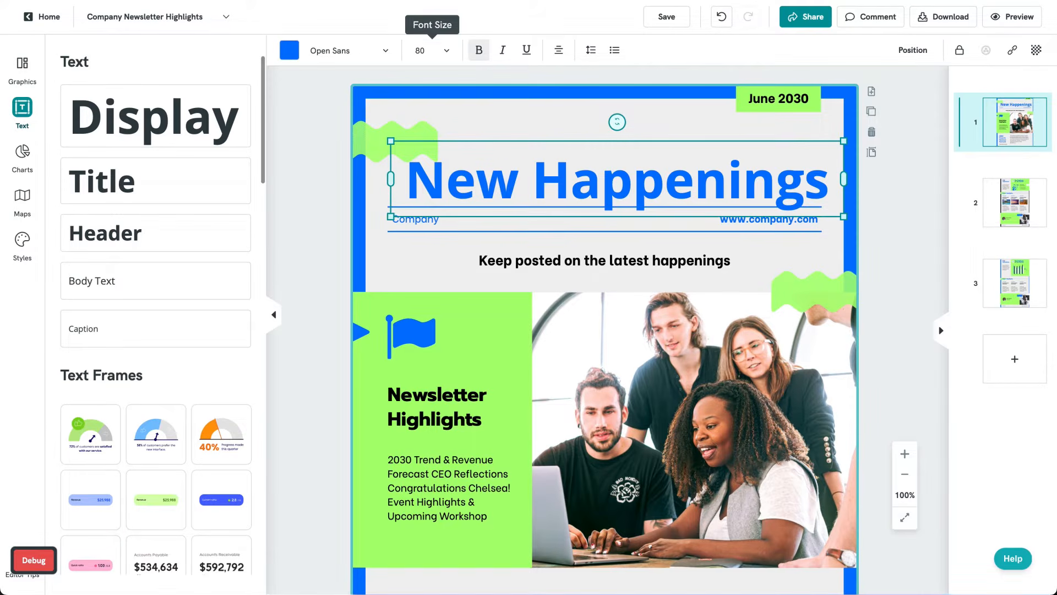
pyautogui.click(370, 50)
pyautogui.write('prom')
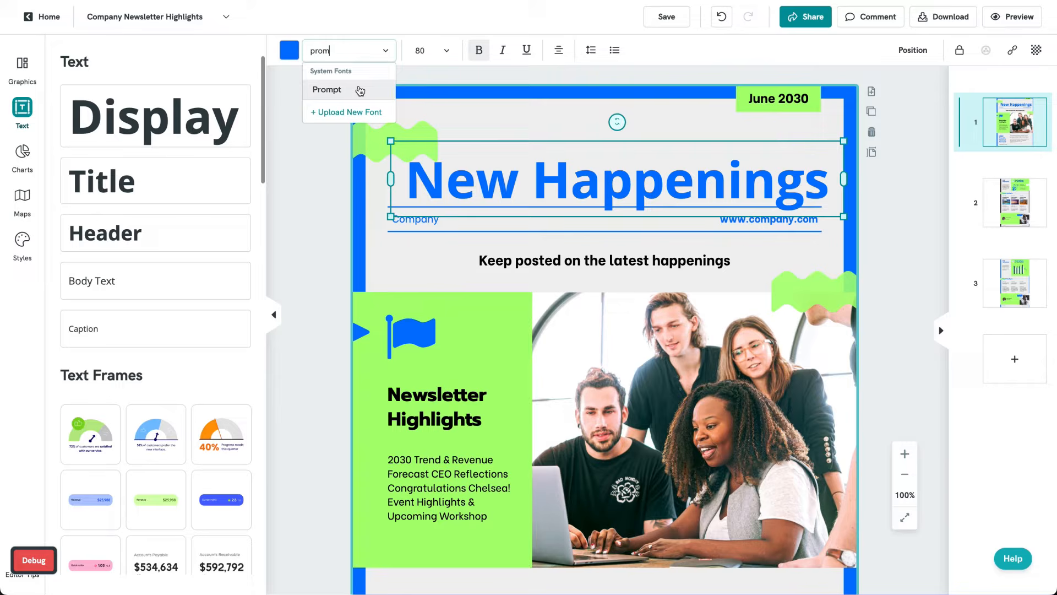
pyautogui.click(360, 90)
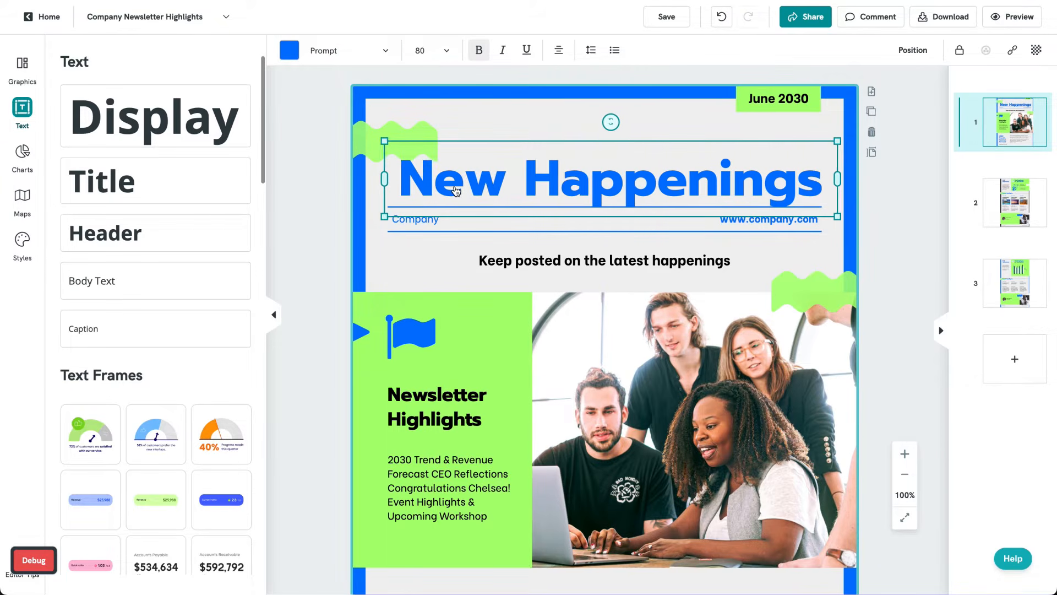
# Nudge the New Happenings title up so it sits clear above the company line on page 1
pyautogui.hotkey('shift', 'Up')
pyautogui.hotkey('shift', 'Up')
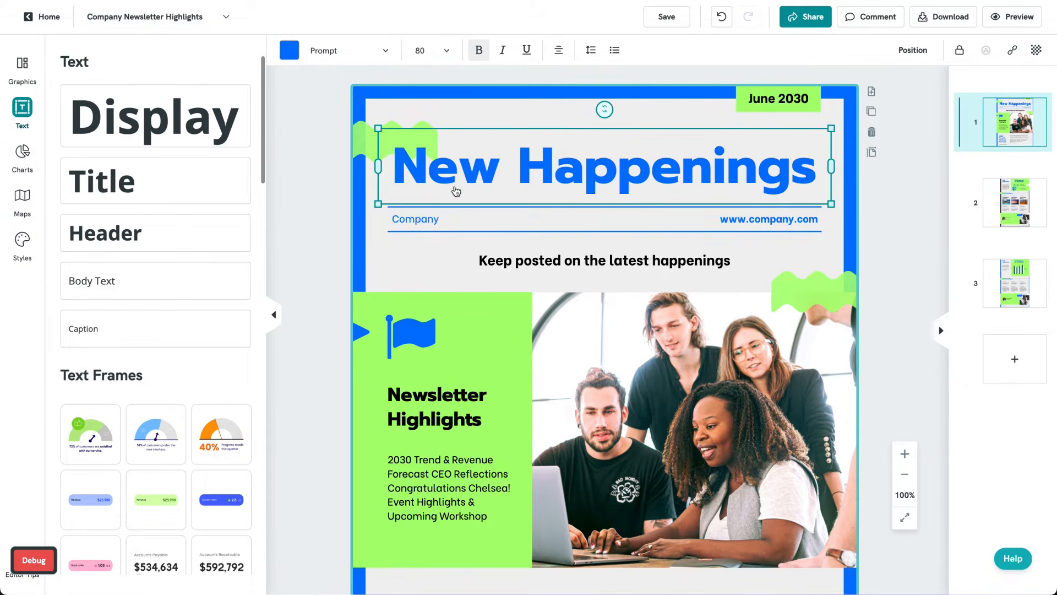
pyautogui.click(340, 174)
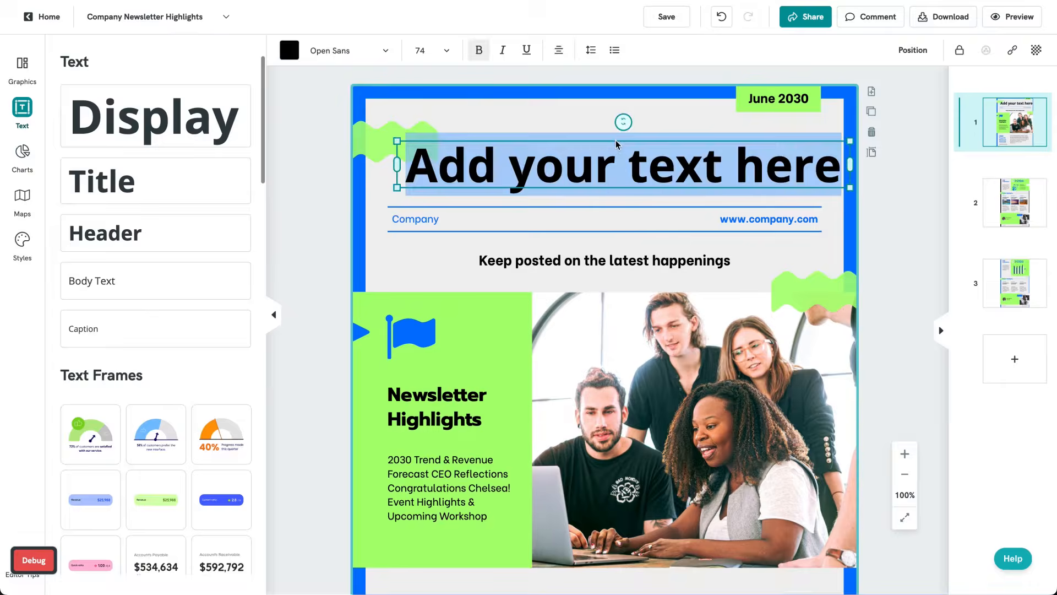
# Add a column chart beneath the Performance Report heading on page 3 and resize it to fit inside the green panel
pyautogui.click(11, 152)
pyautogui.scroll(-3, 304, 214)
pyautogui.scroll(-20, 304, 214)
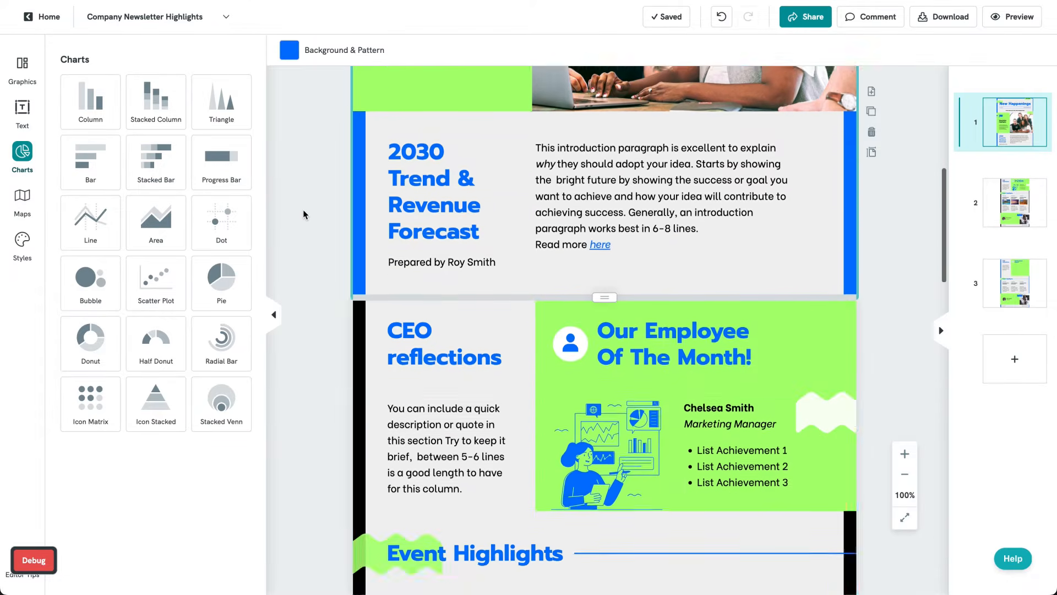
pyautogui.scroll(-1, 304, 214)
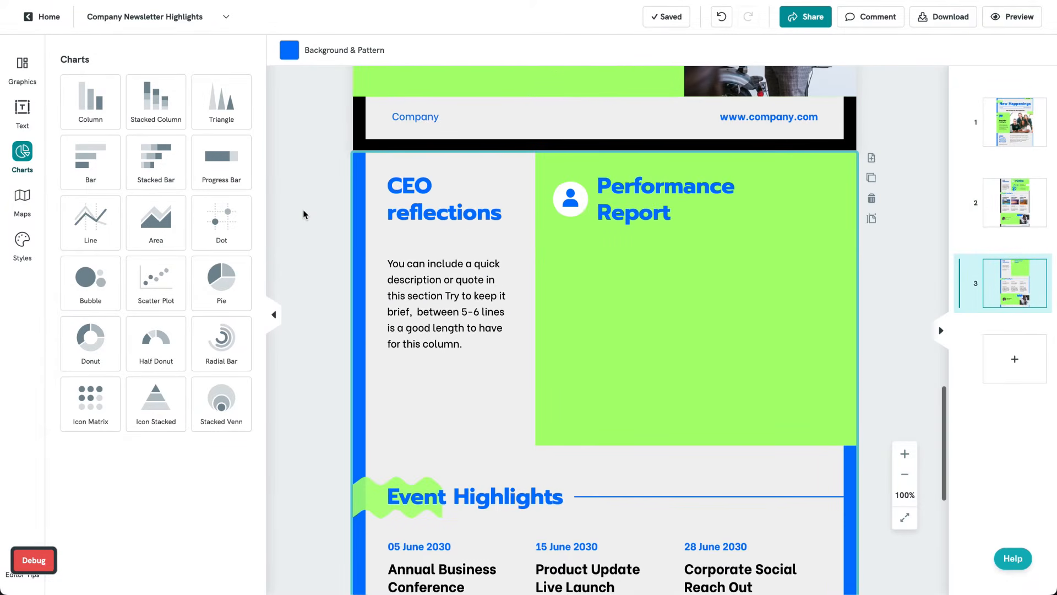
pyautogui.moveTo(112, 124); pyautogui.dragTo(635, 316)
pyautogui.moveTo(636, 207); pyautogui.dragTo(639, 245)
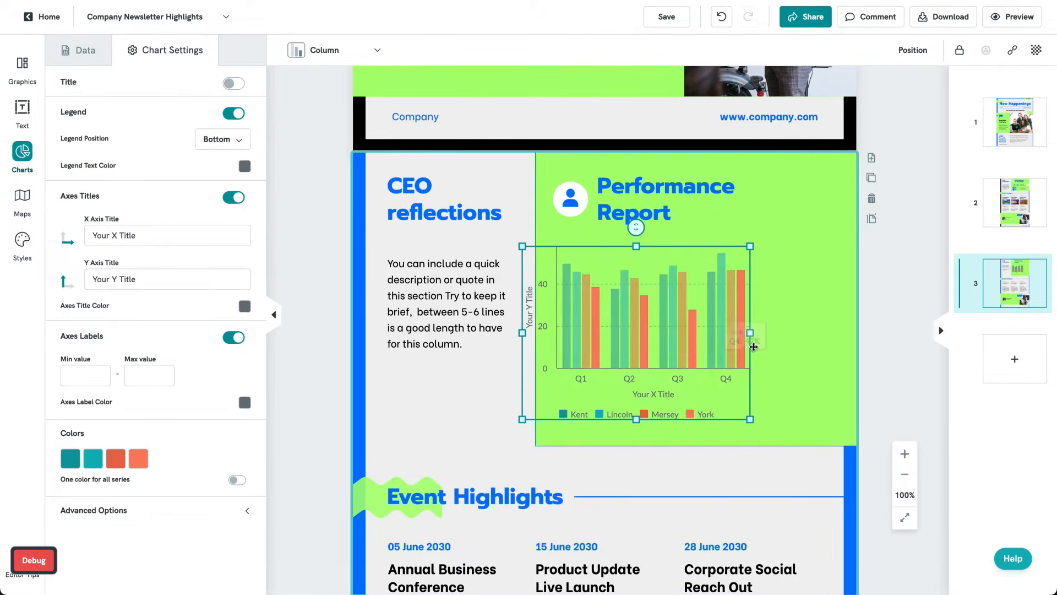
pyautogui.moveTo(750, 332); pyautogui.dragTo(827, 332)
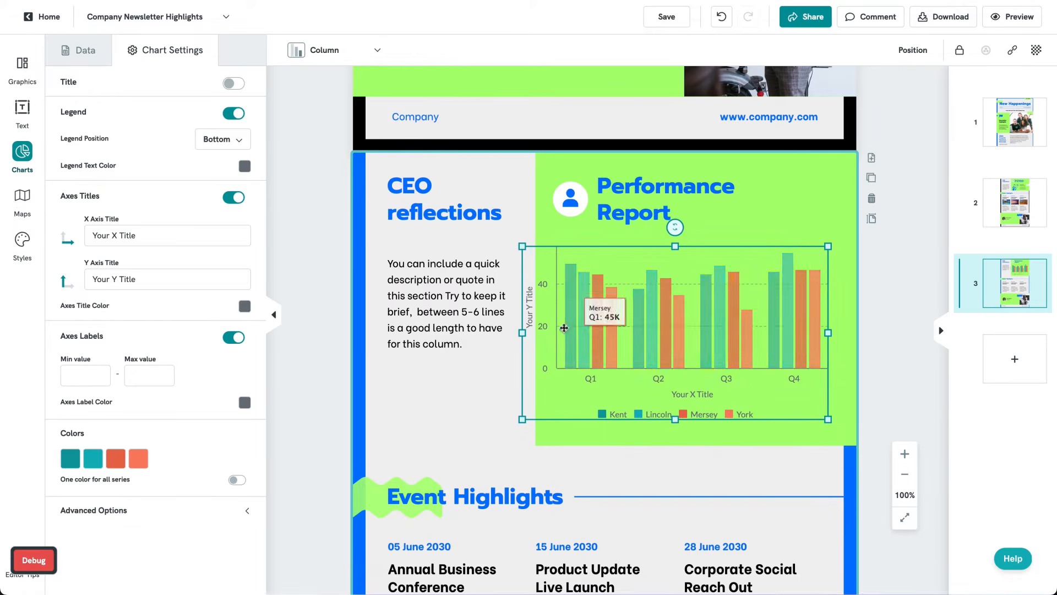
pyautogui.moveTo(524, 331); pyautogui.dragTo(559, 330)
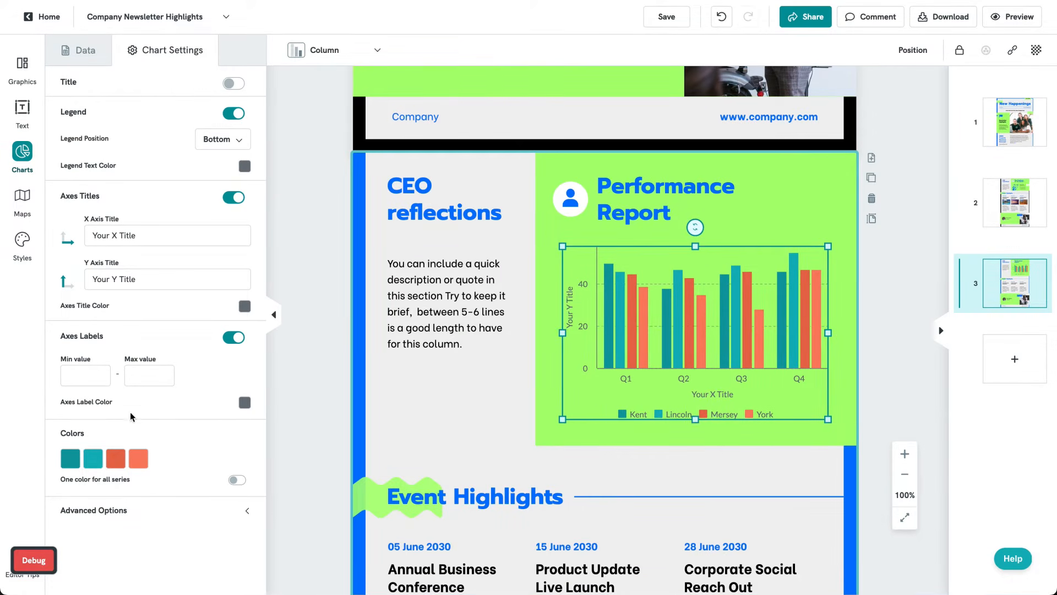
# Recolor the chart series from the original color scheme: Kent blue, Lincoln black, Mersey light gray #F1F1F1 and York white #FFFFFF
pyautogui.click(72, 460)
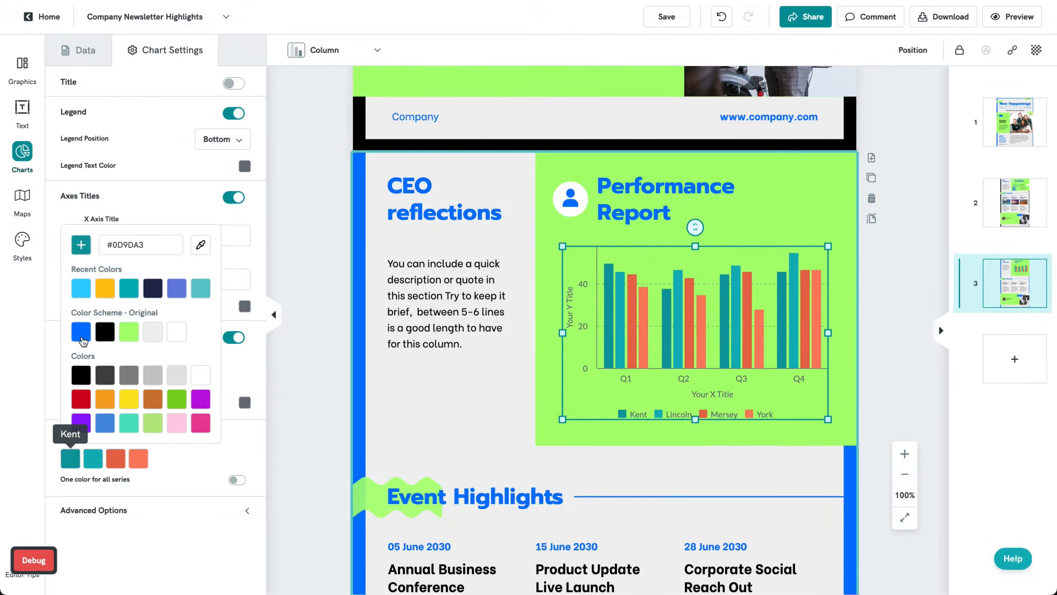
pyautogui.click(82, 336)
pyautogui.click(93, 457)
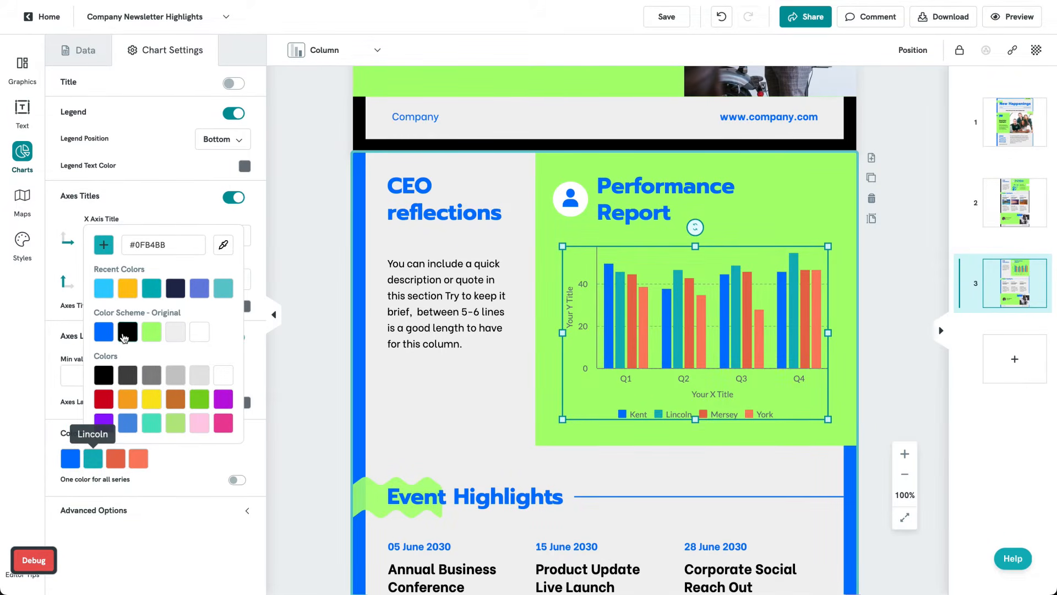
pyautogui.click(127, 334)
pyautogui.click(121, 459)
pyautogui.click(193, 331)
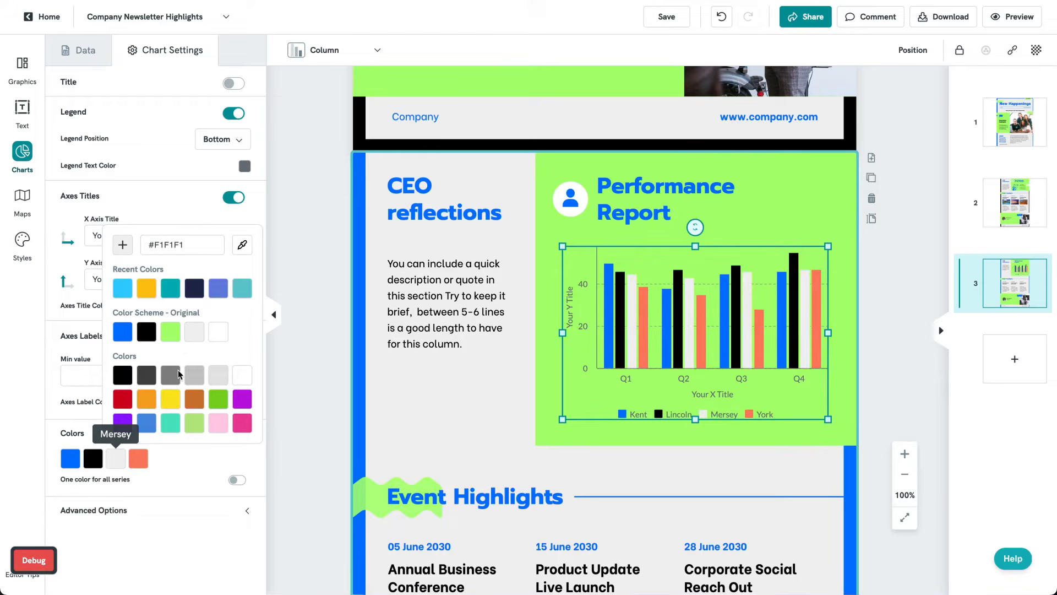
pyautogui.click(141, 458)
pyautogui.click(218, 332)
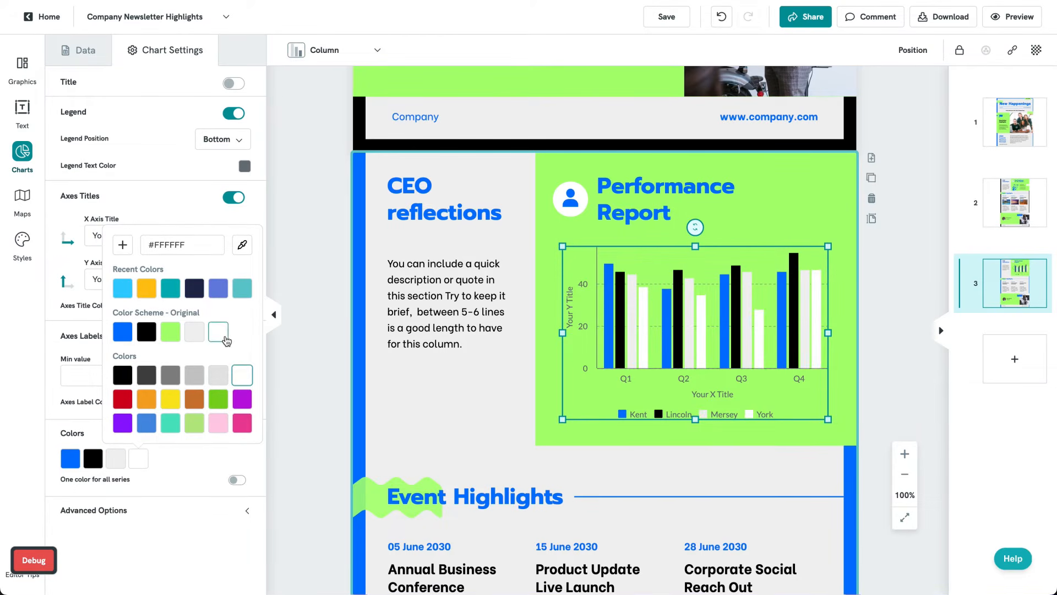
pyautogui.click(306, 301)
# Try the Stacked Bar and Line types on the Performance Report chart
pyautogui.click(653, 316)
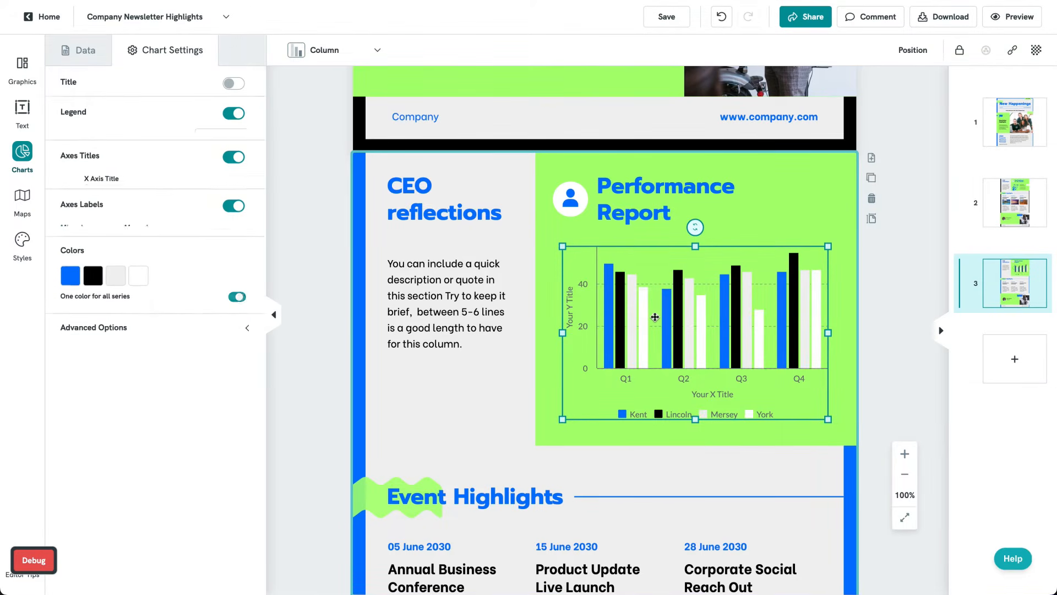
pyautogui.click(378, 51)
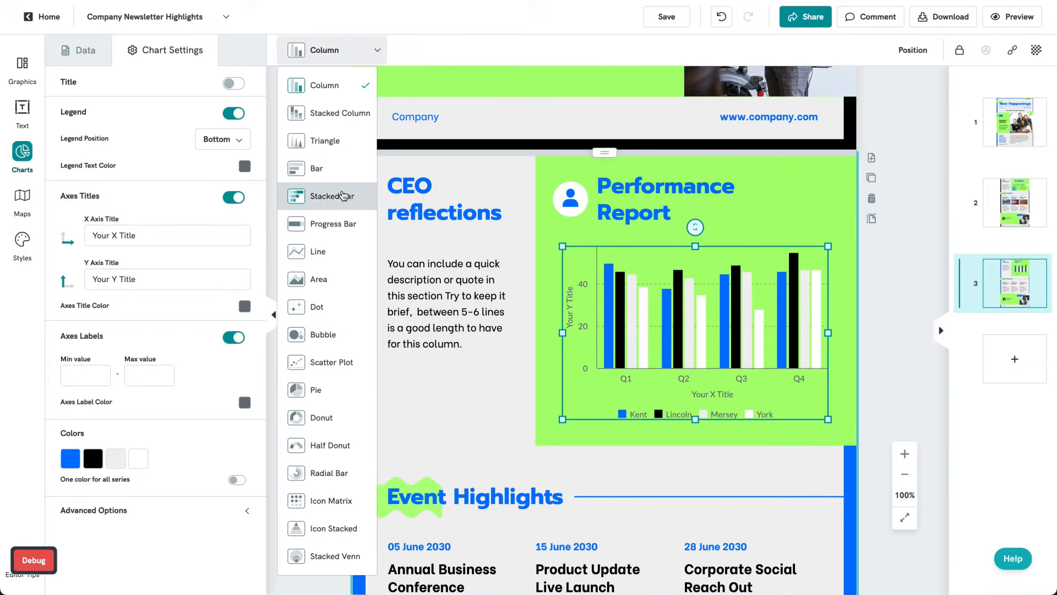
pyautogui.click(342, 195)
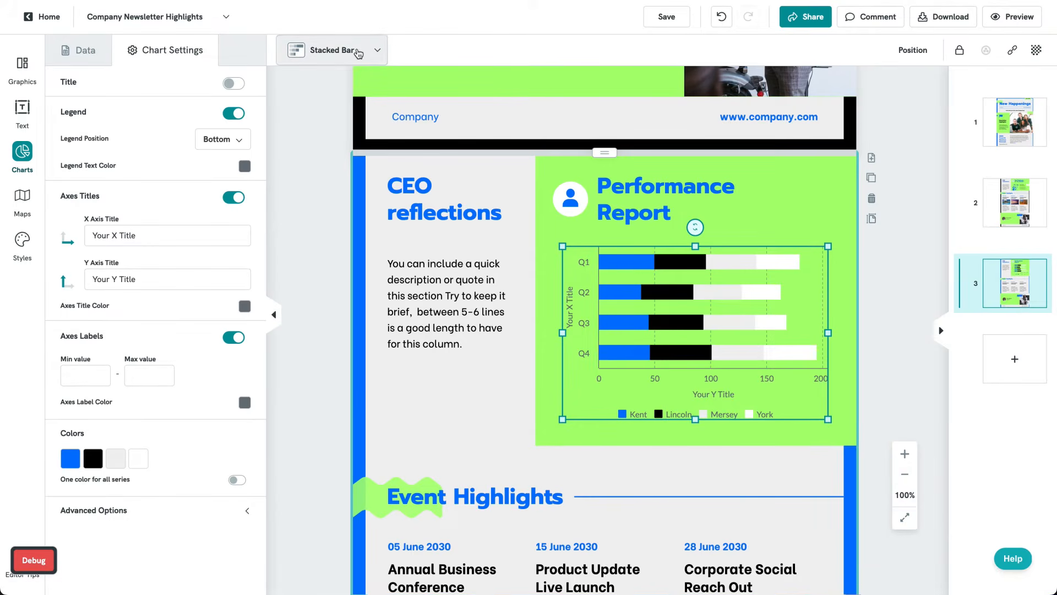
pyautogui.click(350, 49)
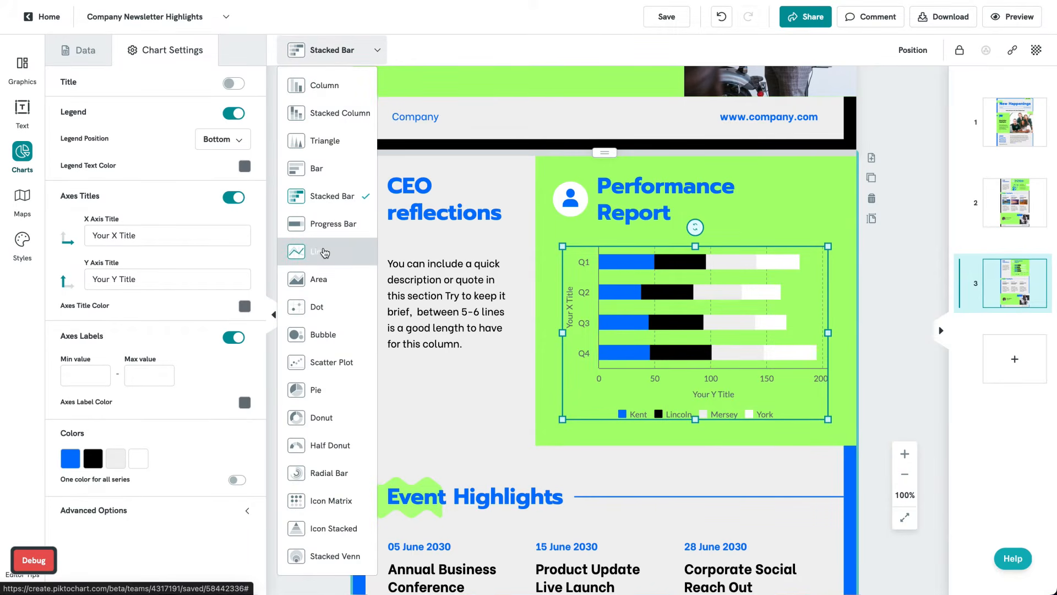
pyautogui.click(323, 252)
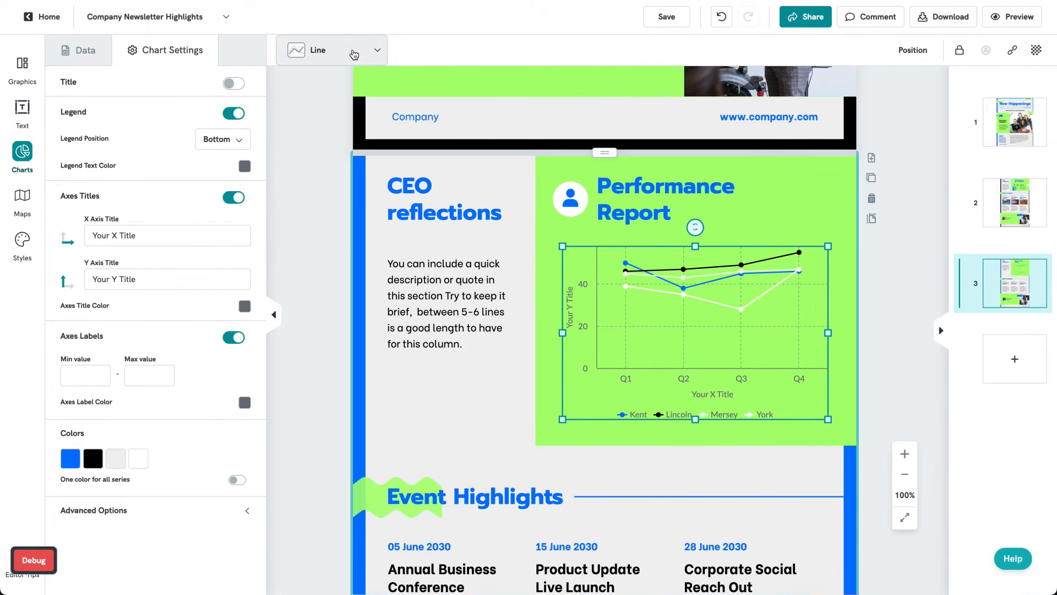
# Change the Performance Report chart to the Triangle type and turn off its axes titles
pyautogui.click(353, 51)
pyautogui.click(348, 138)
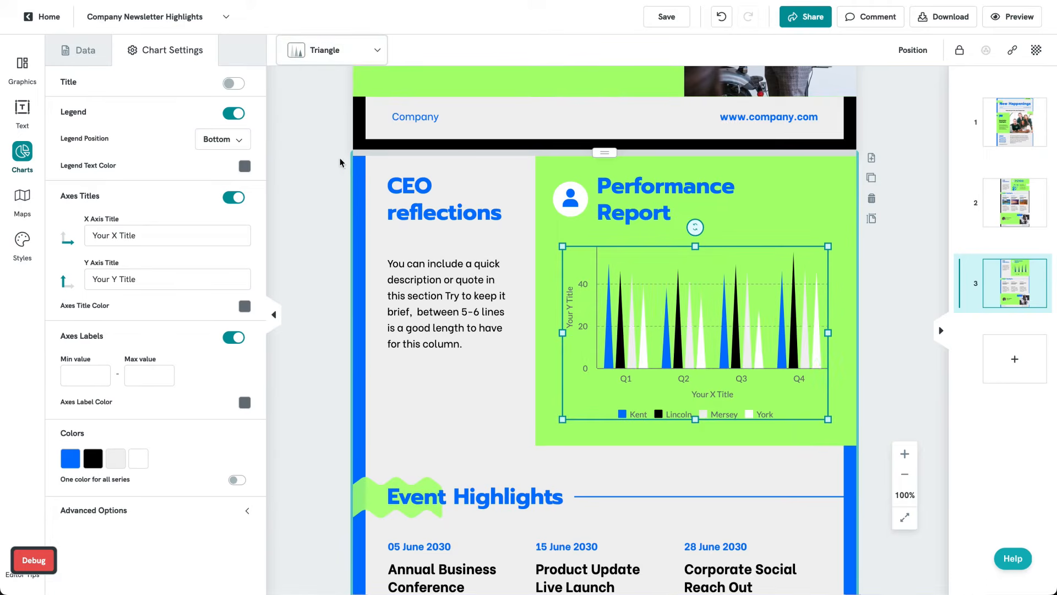
pyautogui.click(236, 198)
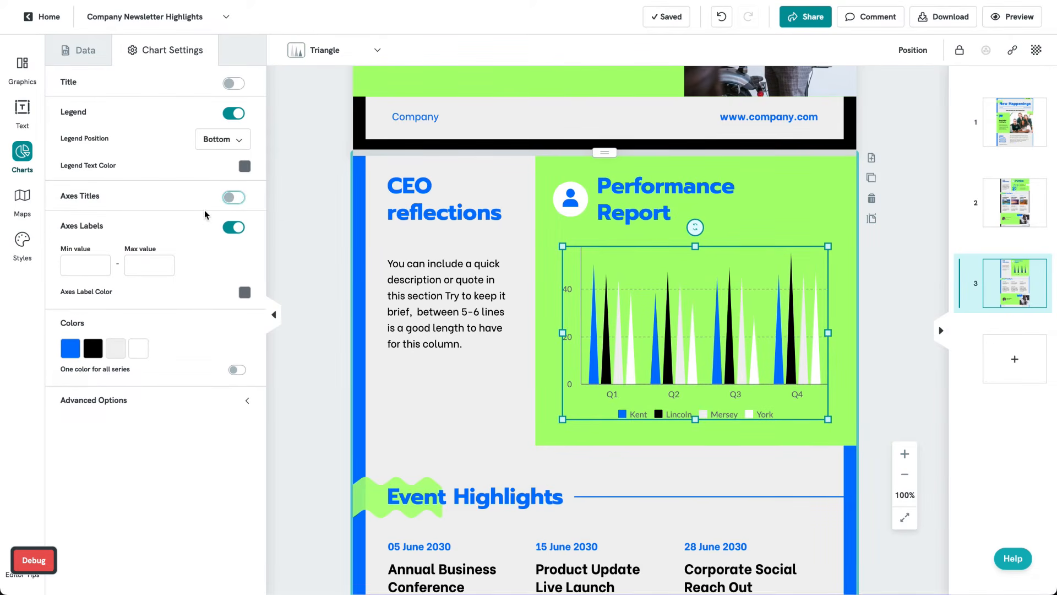
# Try the Red Pink and Black Beige color schemes on the newsletter, and settle on Black Blue
pyautogui.click(22, 240)
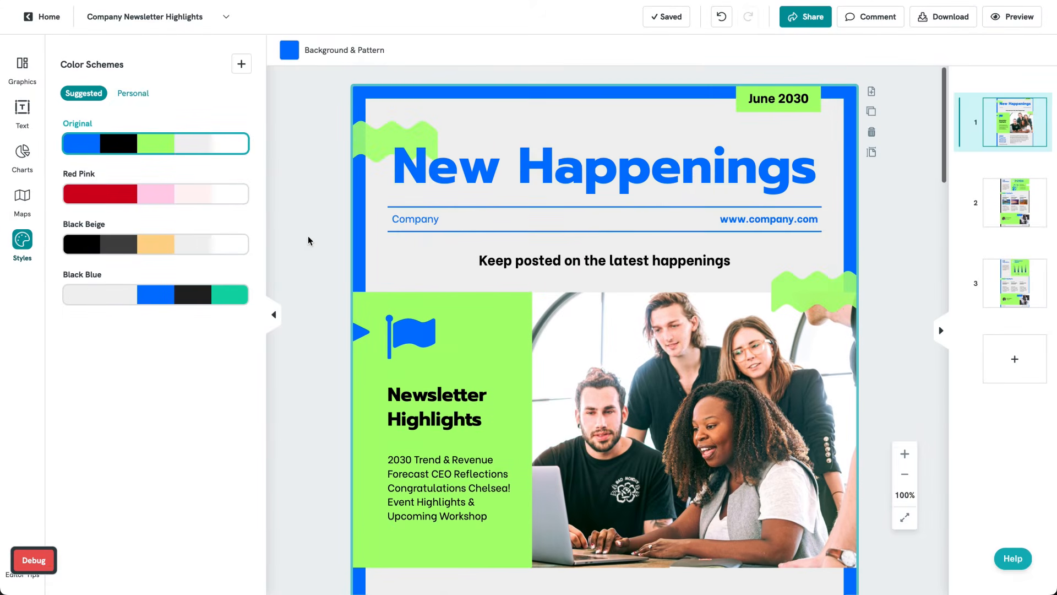
pyautogui.click(154, 193)
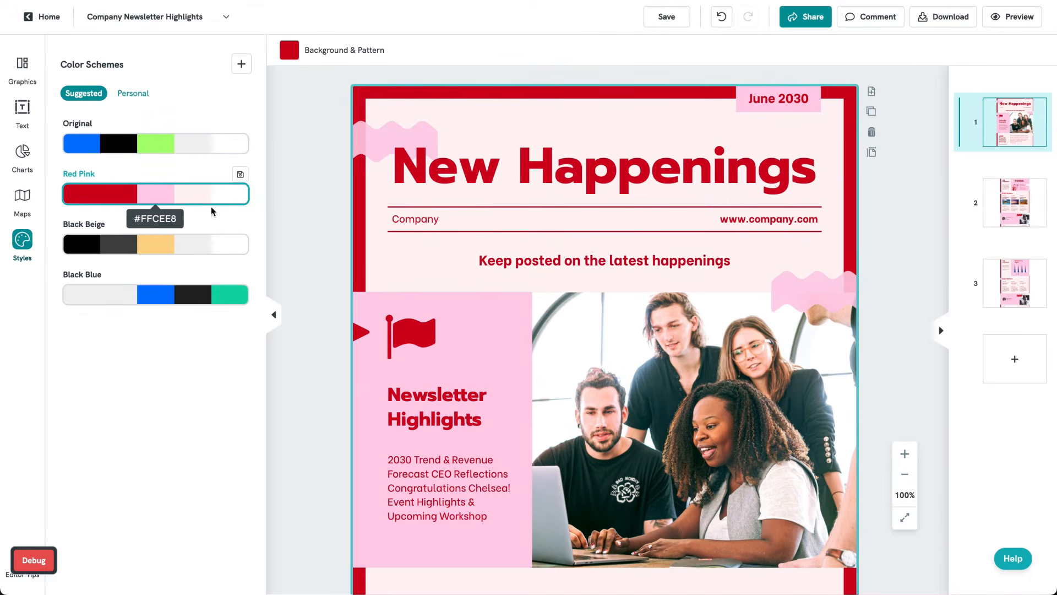
pyautogui.click(219, 243)
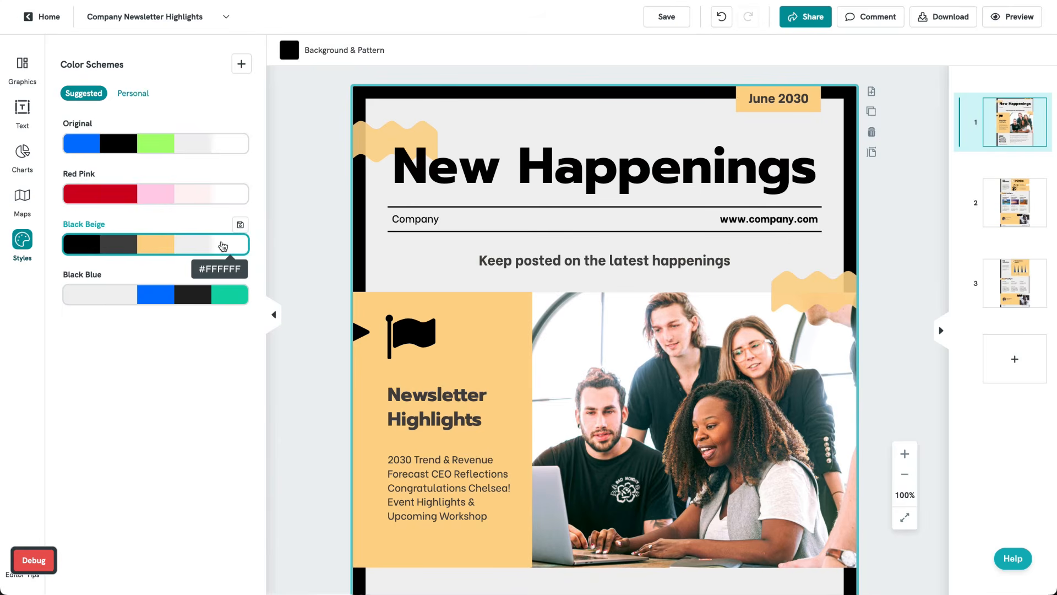
pyautogui.click(170, 299)
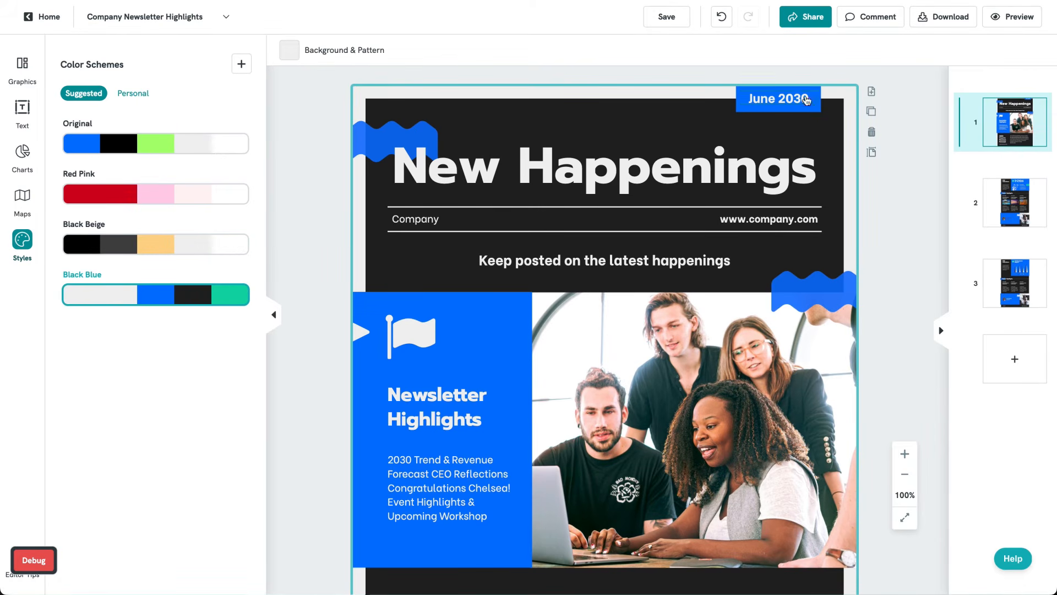
# Preview the newsletter's pages and return to the editor
pyautogui.click(991, 17)
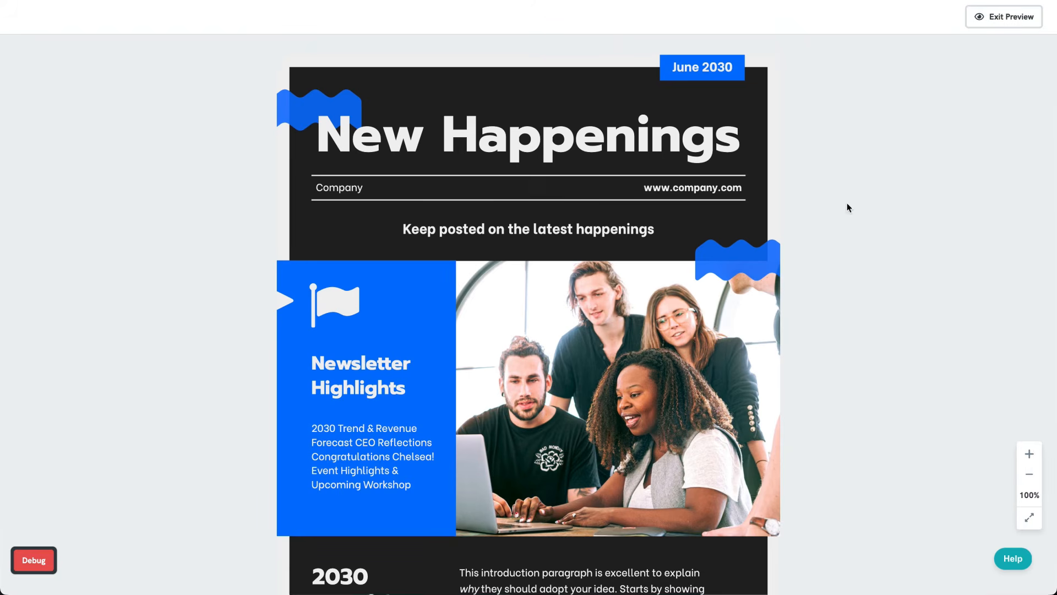
pyautogui.scroll(-2, 816, 240)
pyautogui.scroll(-12, 816, 240)
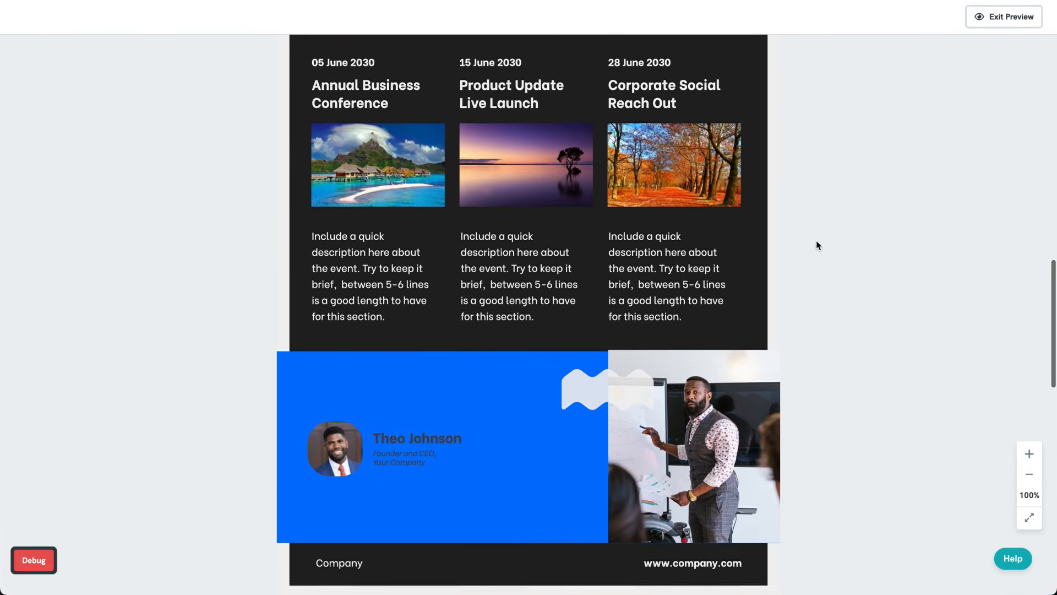
pyautogui.scroll(-2, 816, 245)
pyautogui.click(1003, 17)
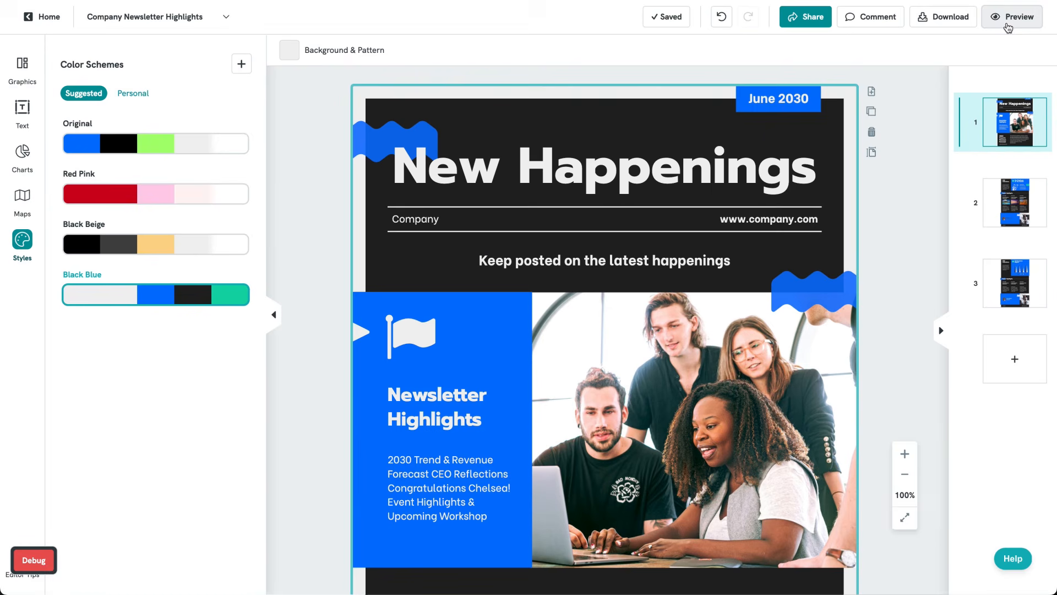
# Choose a file format in the newsletter's download settings
pyautogui.click(944, 17)
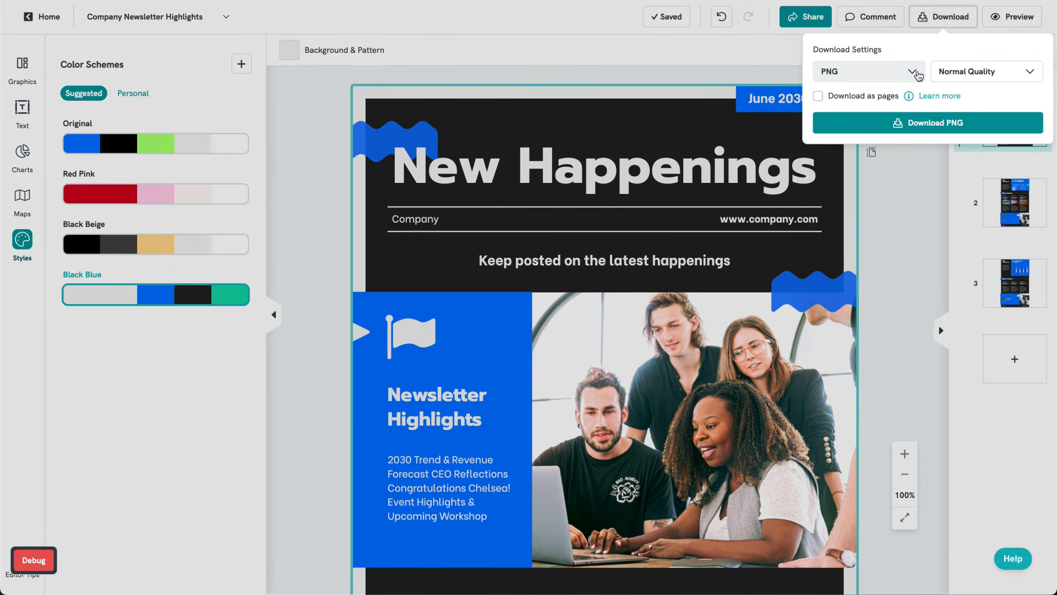
pyautogui.click(913, 72)
pyautogui.click(870, 143)
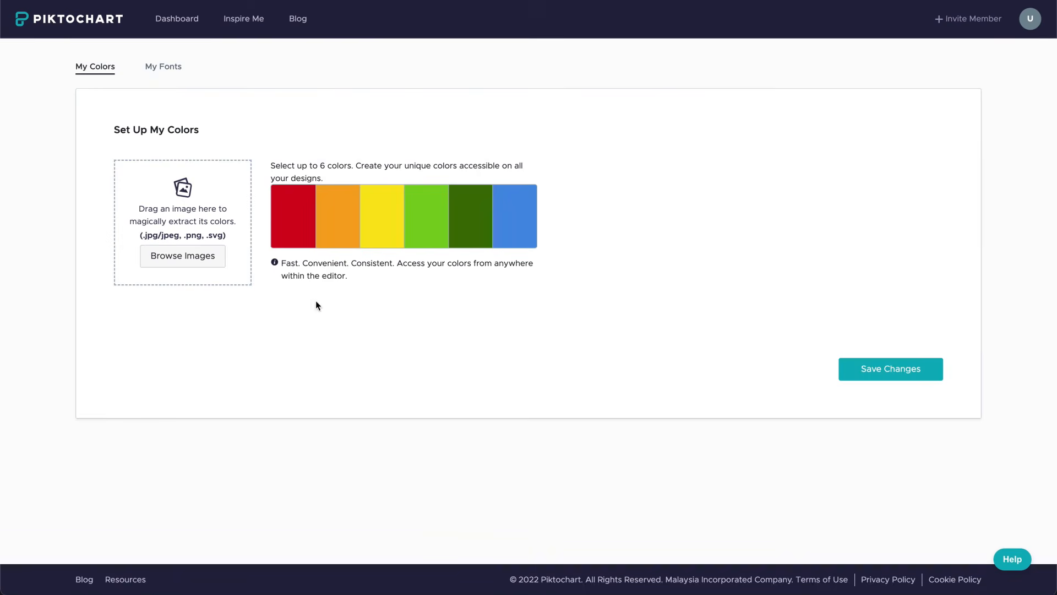
# Upload YourLogo.png from the YourBrand folder to My Colors for extracting the brand colors
pyautogui.click(209, 266)
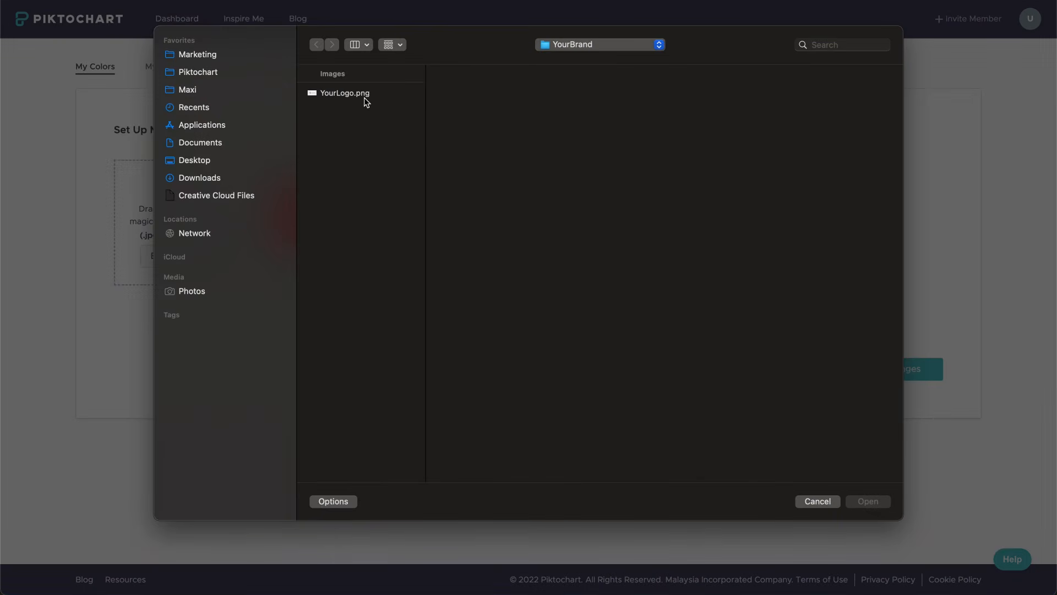
pyautogui.click(365, 94)
pyautogui.click(883, 504)
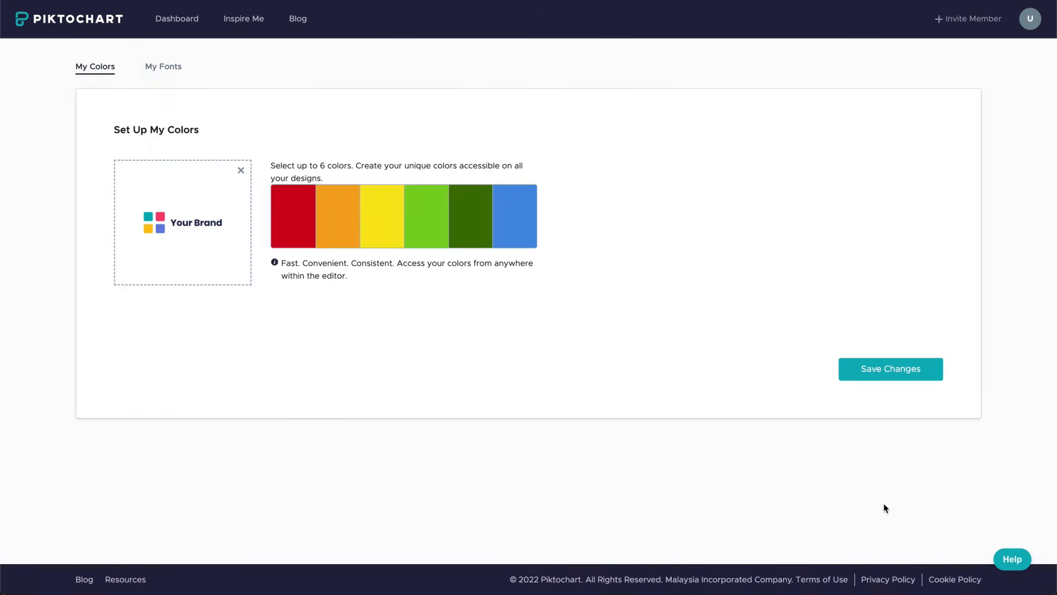